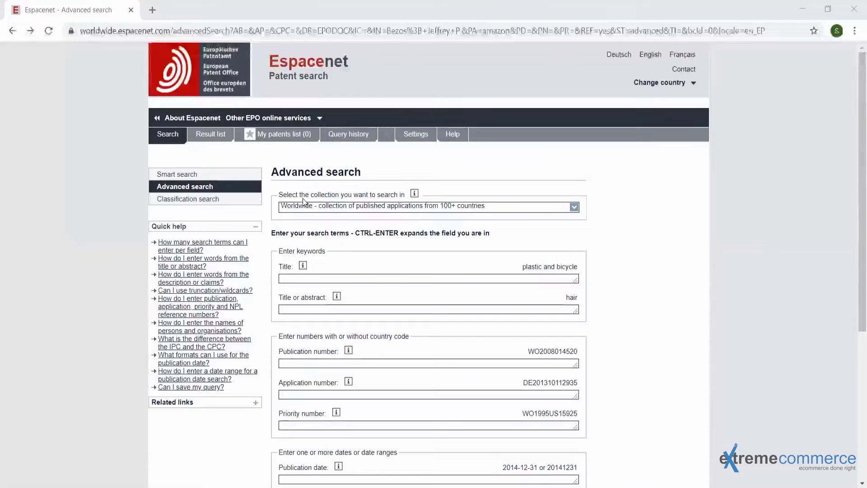
- Search the Worldwide collection of published applications from 100+ countries for "skateboard" in the title or abstract
click(574, 207)
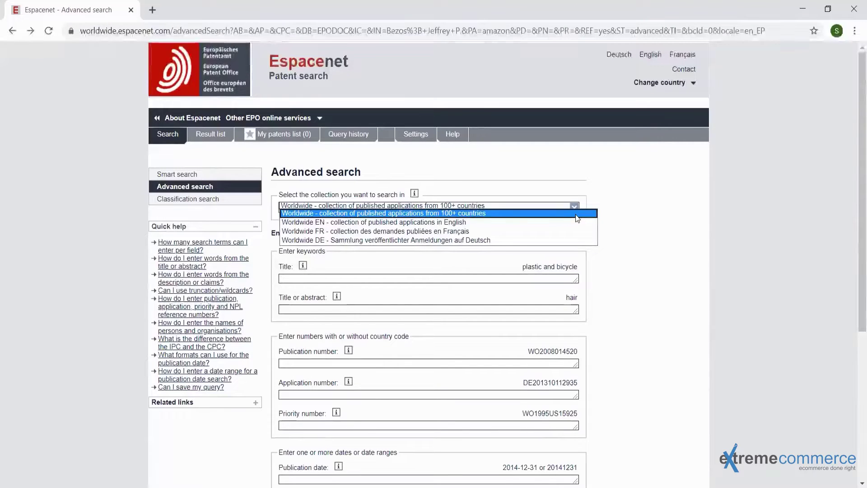
click(538, 214)
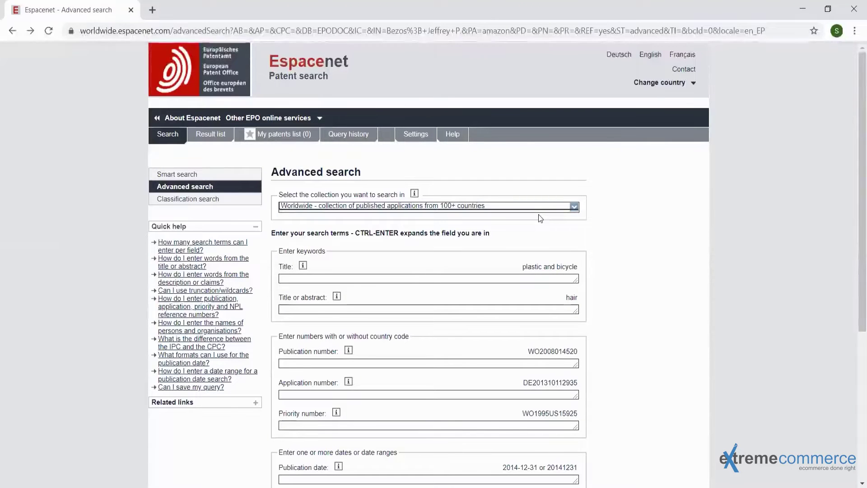
scroll(619, 290, down, 1)
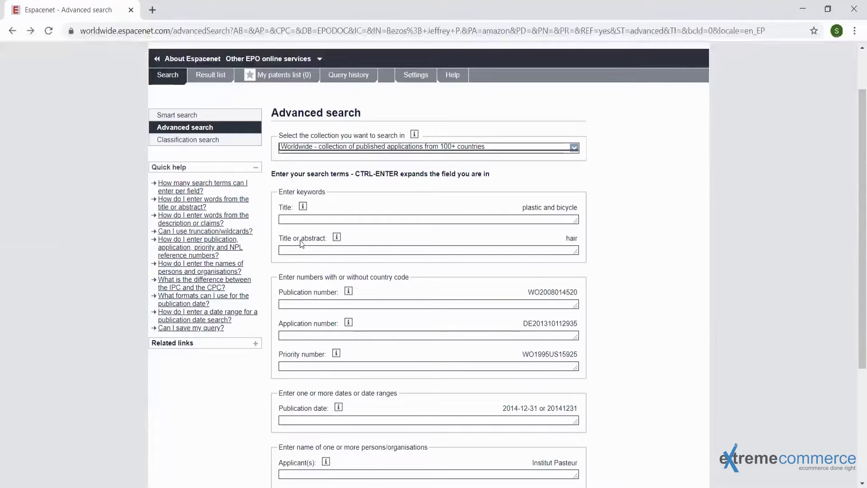
click(294, 250)
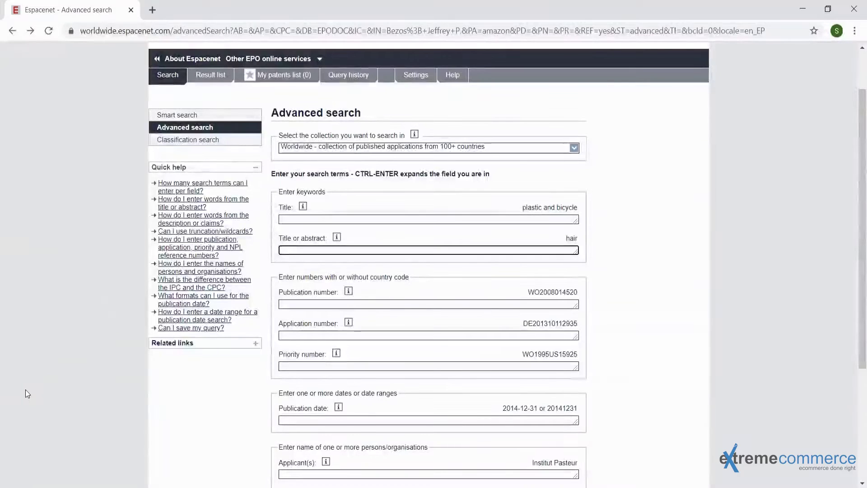
text(ska)
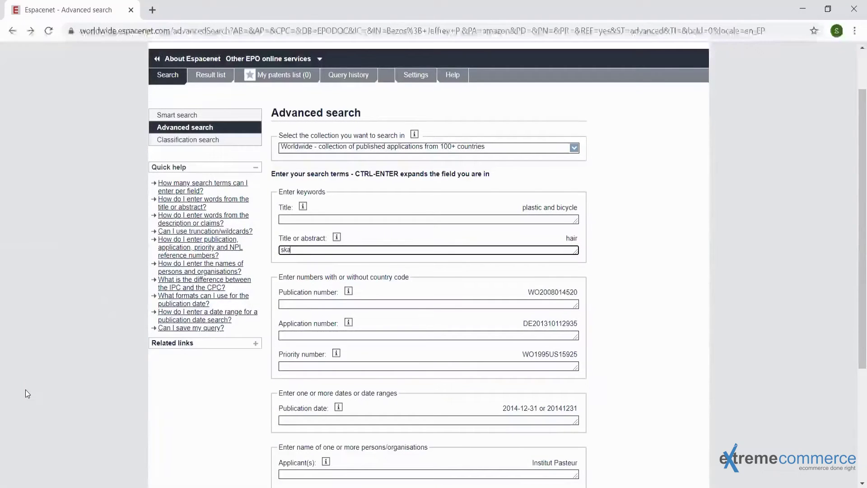
text(teboard)
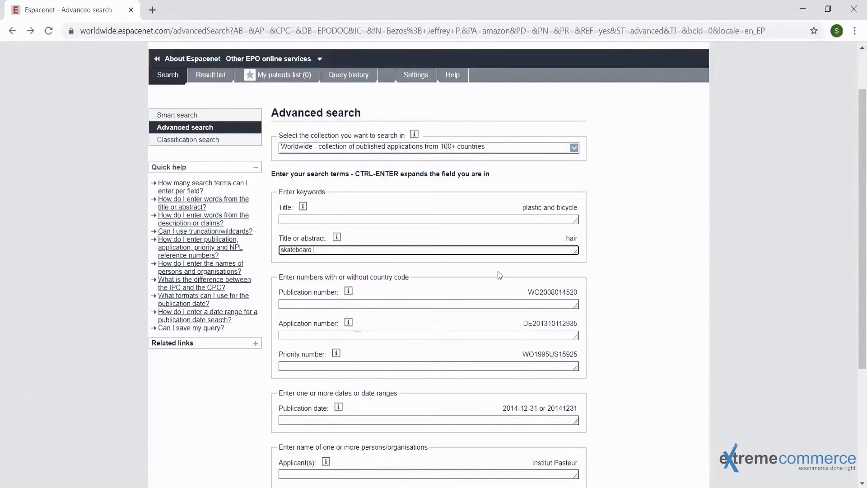
scroll(630, 257, down, 1)
scroll(630, 257, down, 3)
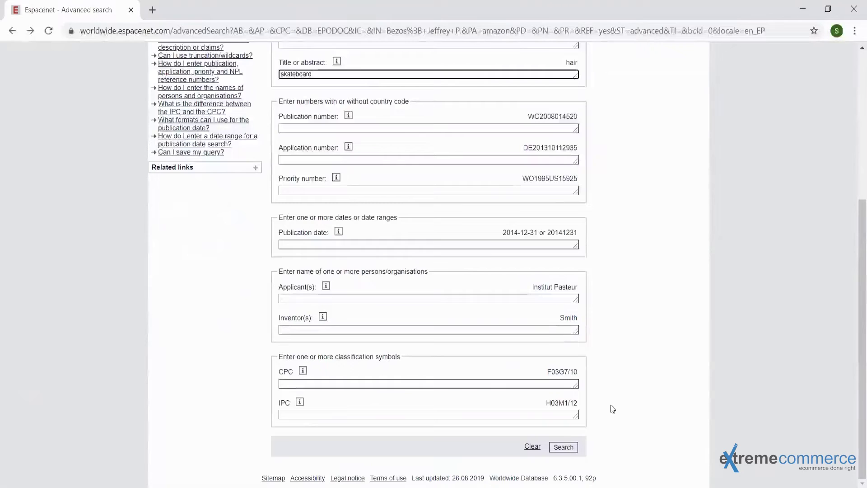
click(572, 447)
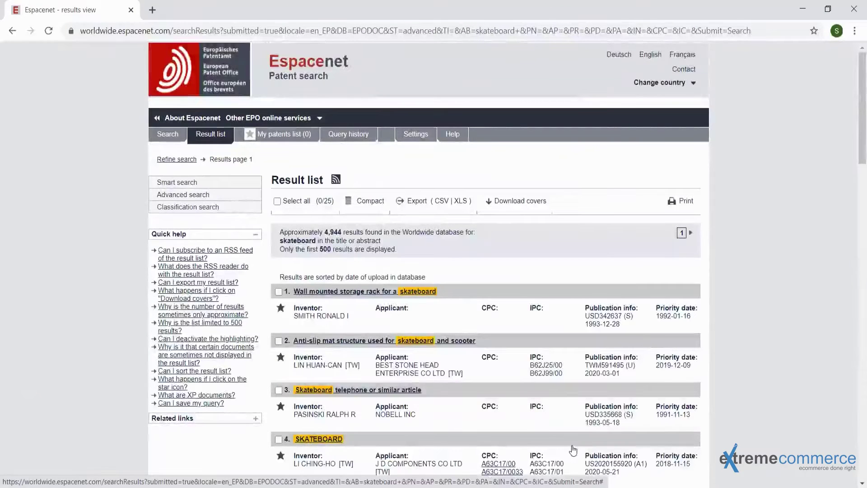
- Examine the number of results and look through the listed skateboard patents
drag(322, 231, 356, 232)
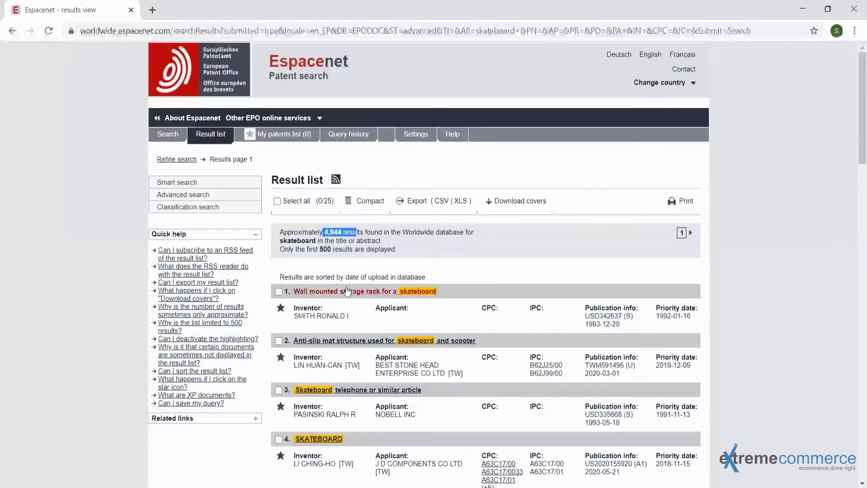
scroll(522, 251, down, 7)
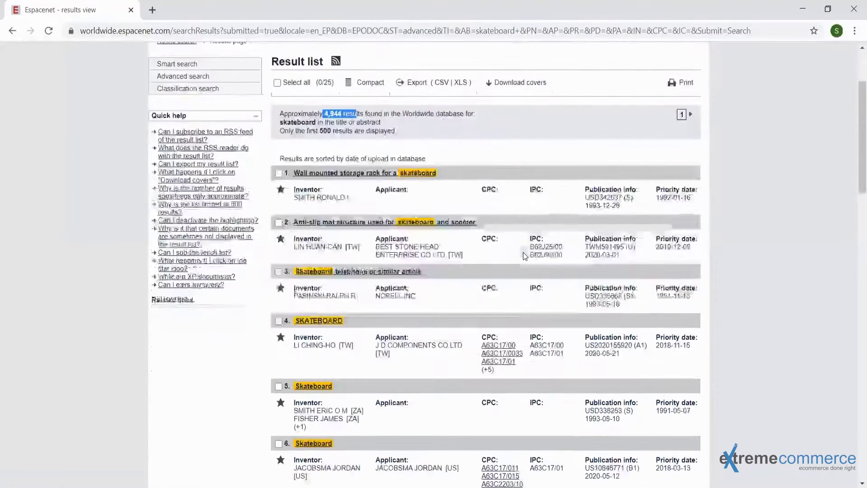
scroll(524, 256, down, 4)
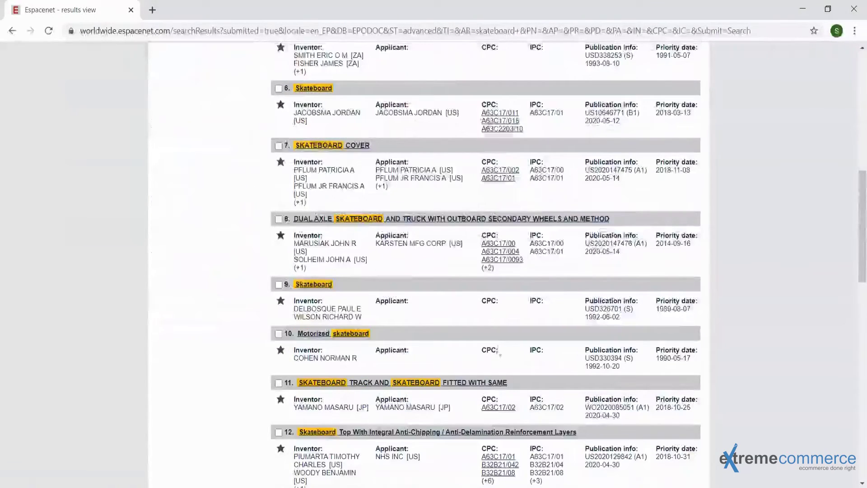
scroll(498, 352, down, 6)
scroll(496, 352, down, 5)
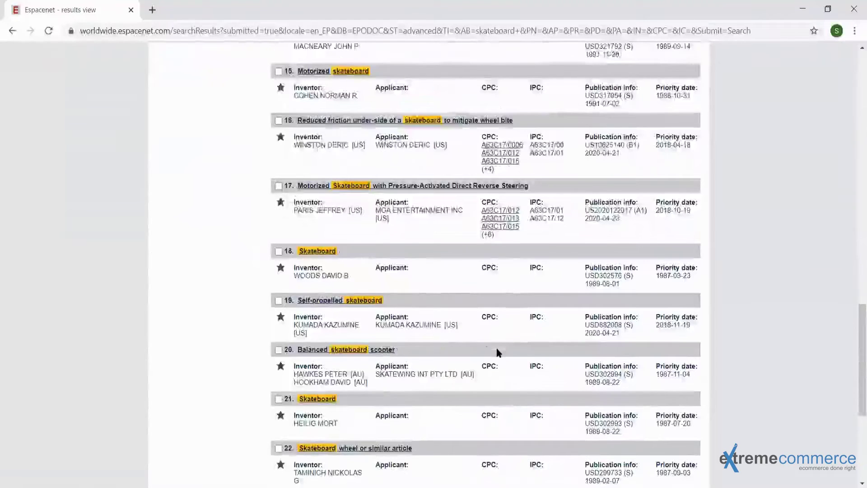
scroll(496, 352, up, 15)
scroll(496, 348, up, 4)
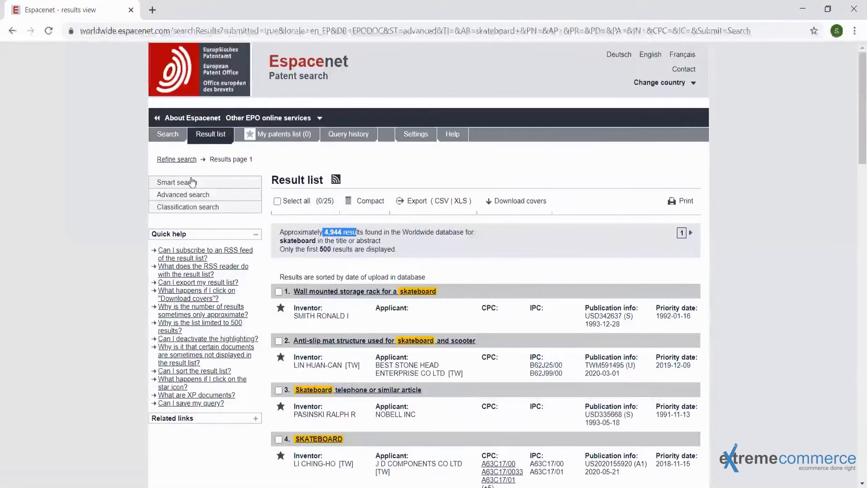
- Refine the search to "skateboard mountings" in the title or abstract, run it, and review the listed patents
click(177, 160)
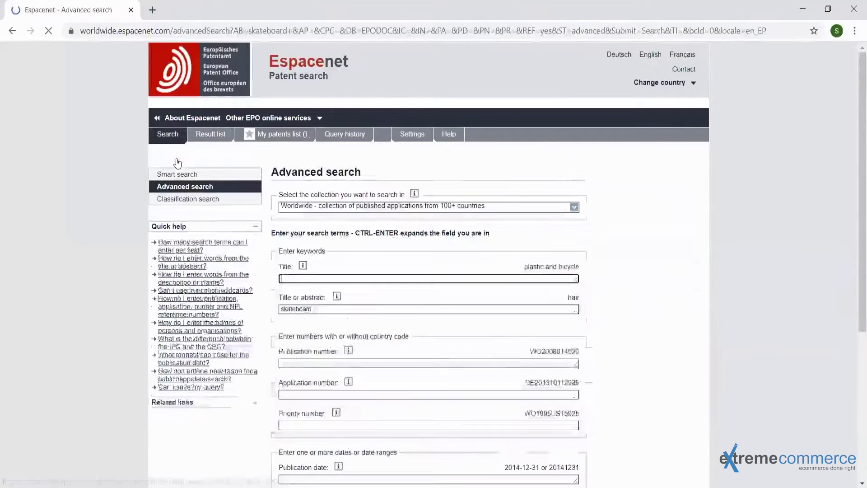
click(345, 311)
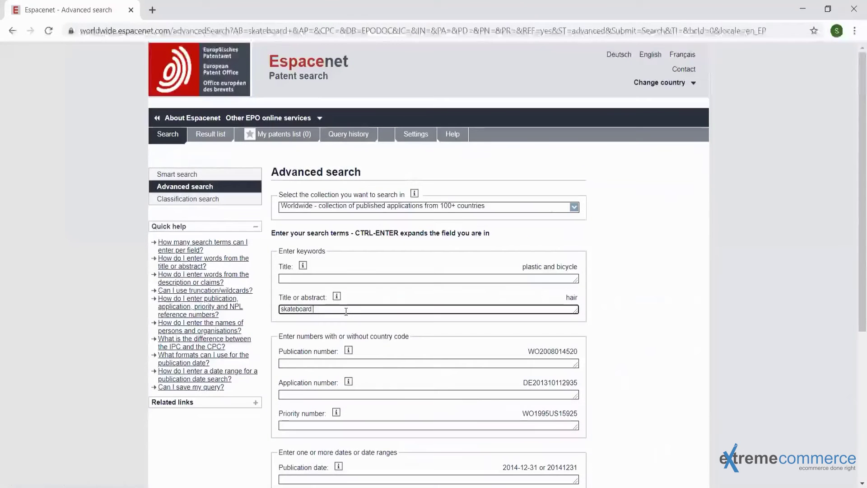
text(mounting)
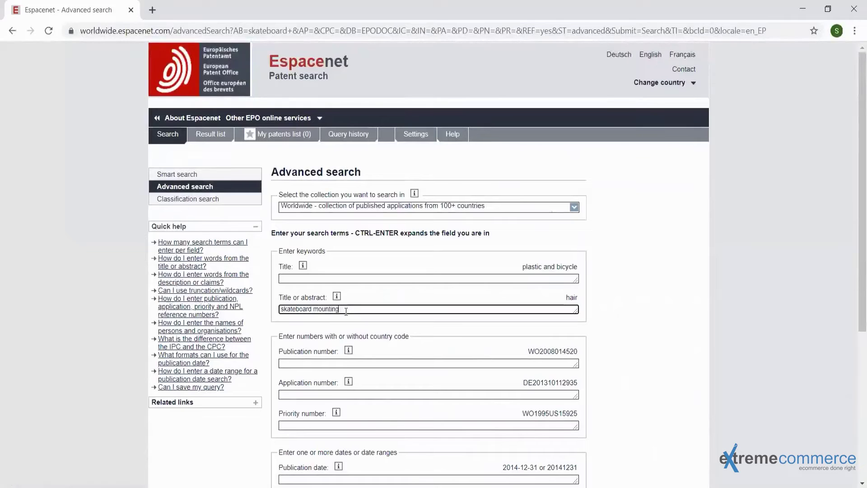
text(s)
scroll(617, 349, down, 5)
click(571, 449)
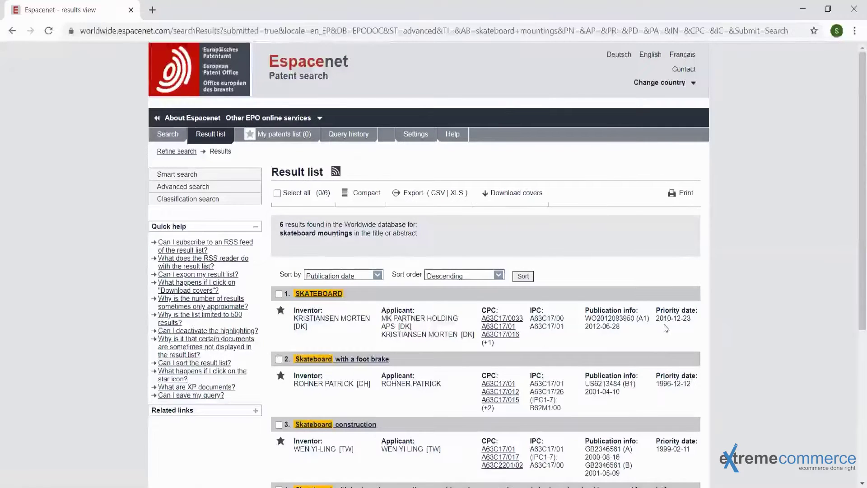
scroll(666, 328, down, 1)
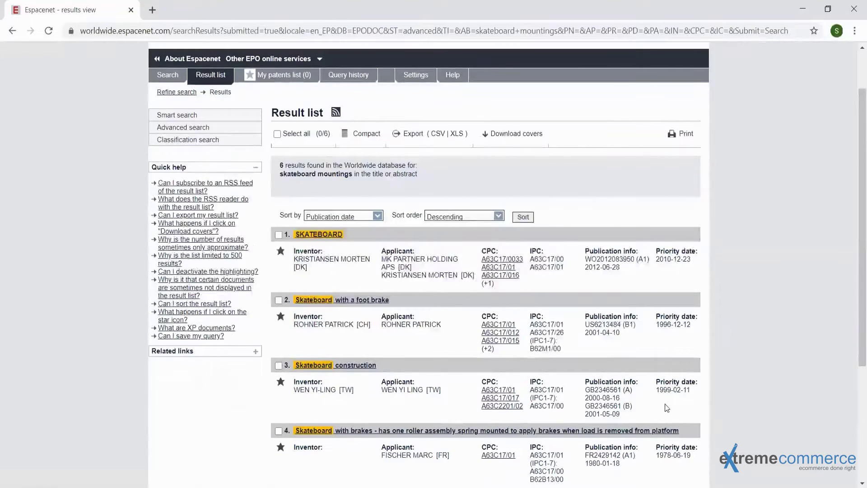
scroll(666, 408, down, 2)
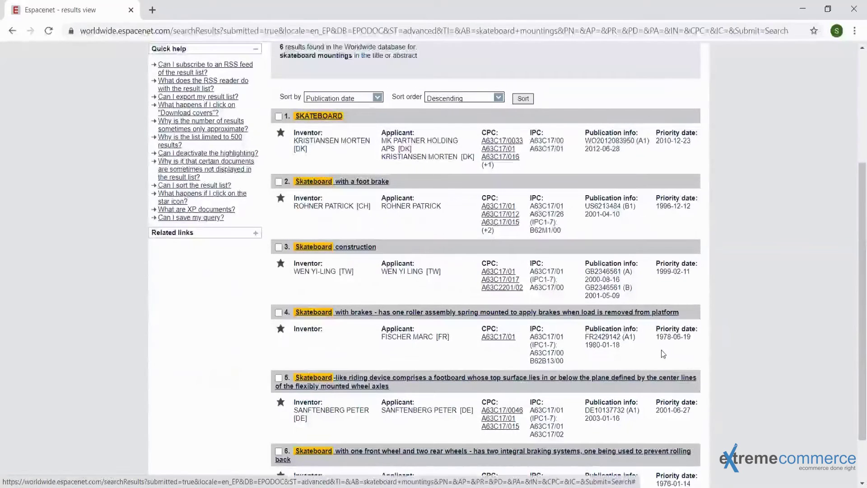
scroll(662, 353, down, 1)
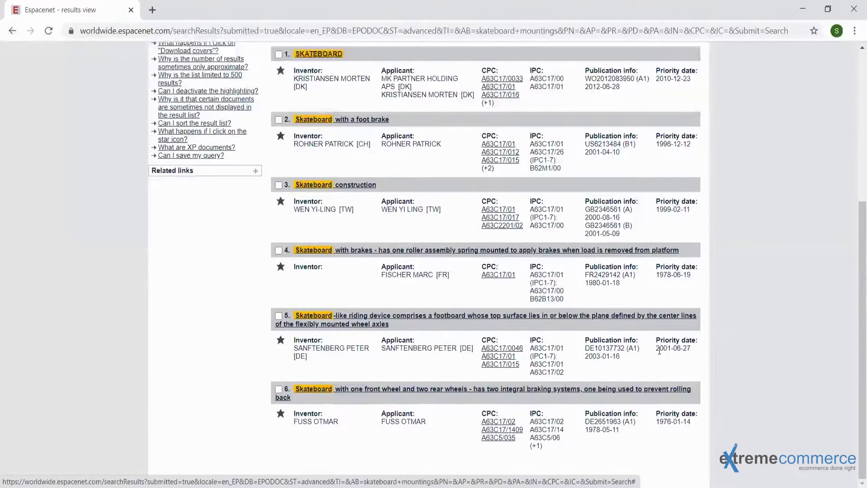
scroll(453, 308, up, 5)
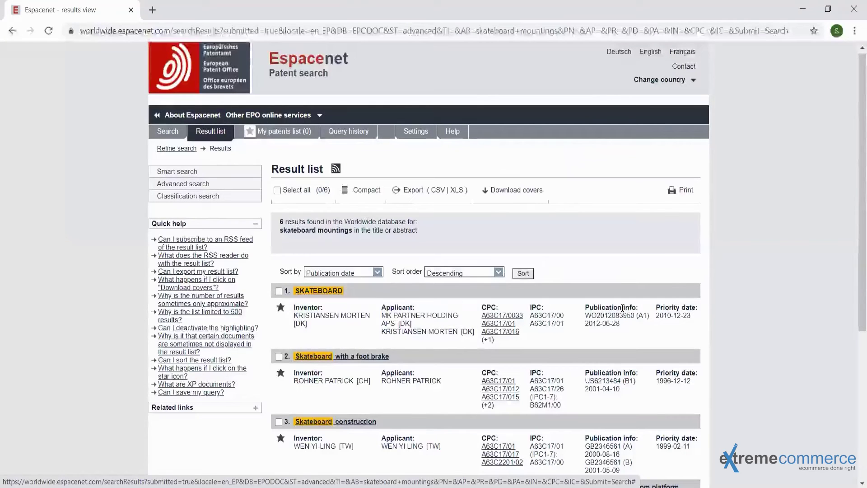
- Reopen the search for refinement and shorten the title or abstract keywords to "skateboard"
click(163, 148)
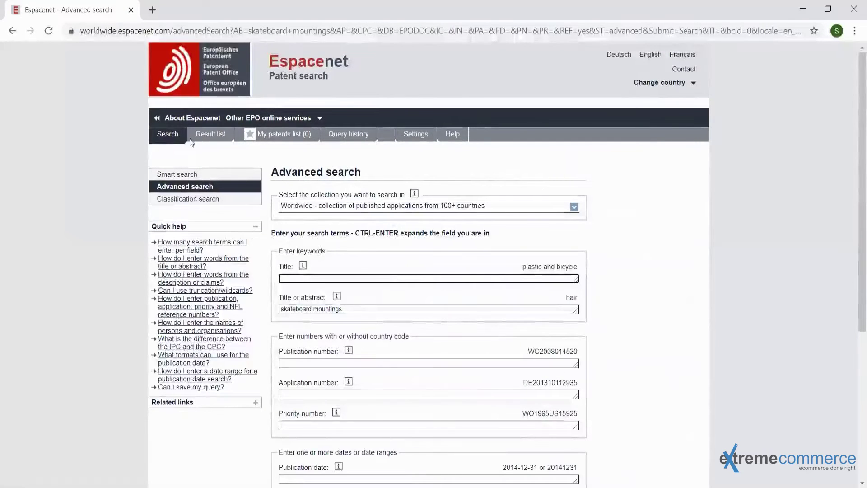
key(Tab)
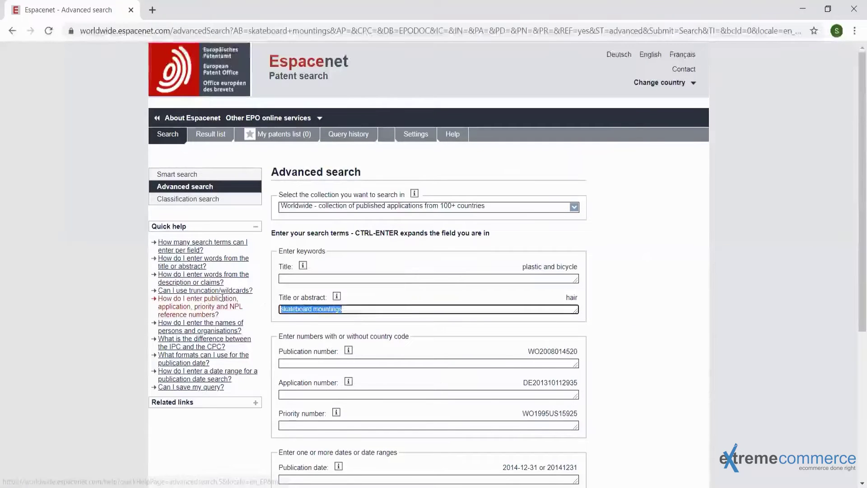
click(410, 306)
key(BackSpace)
key(BackSpace)
key(BackSpace)
key(BackSpace)
key(BackSpace)
key(BackSpace)
key(BackSpace)
key(BackSpace)
key(BackSpace)
key(BackSpace)
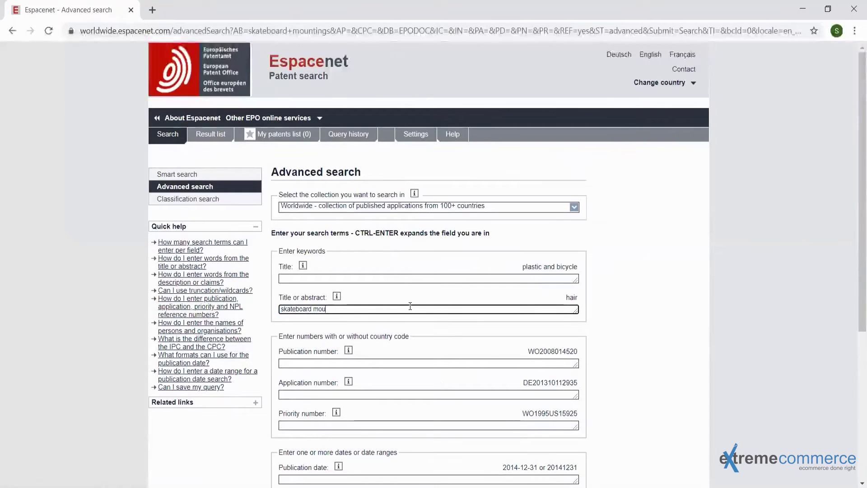
click(661, 358)
- Add "Gb" as the priority number, run the search, and look through the results
scroll(662, 358, down, 1)
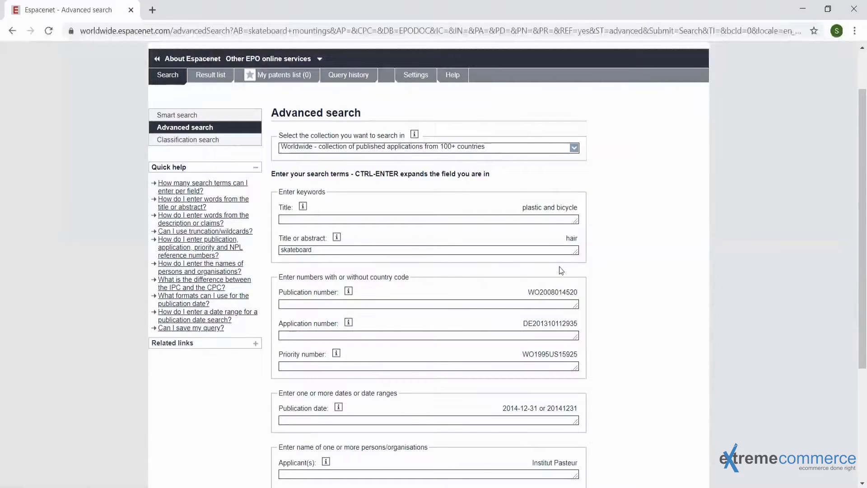
click(308, 362)
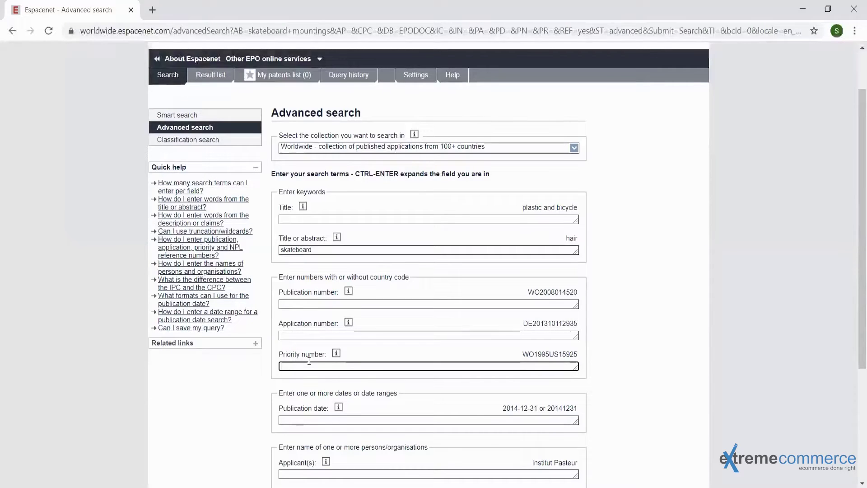
text(Gb)
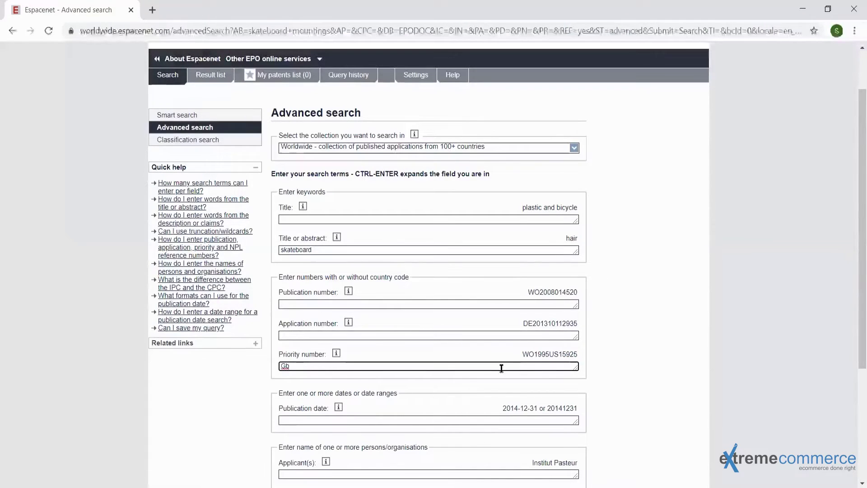
scroll(639, 330, down, 4)
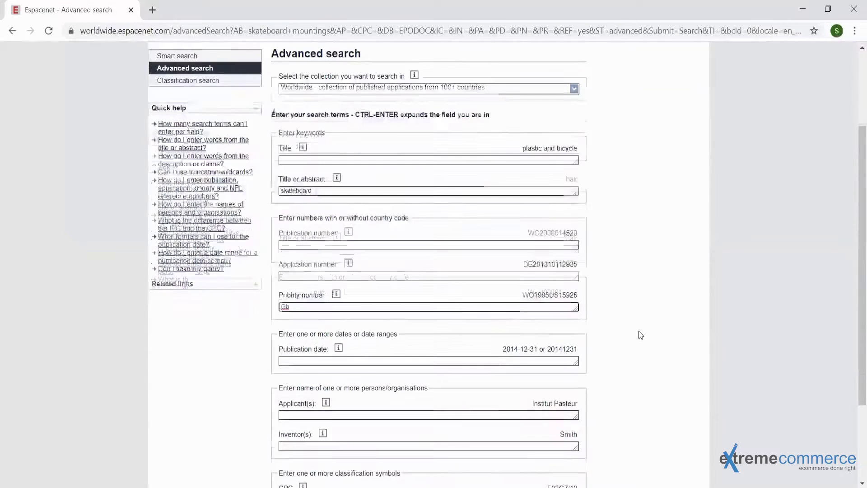
key(Return)
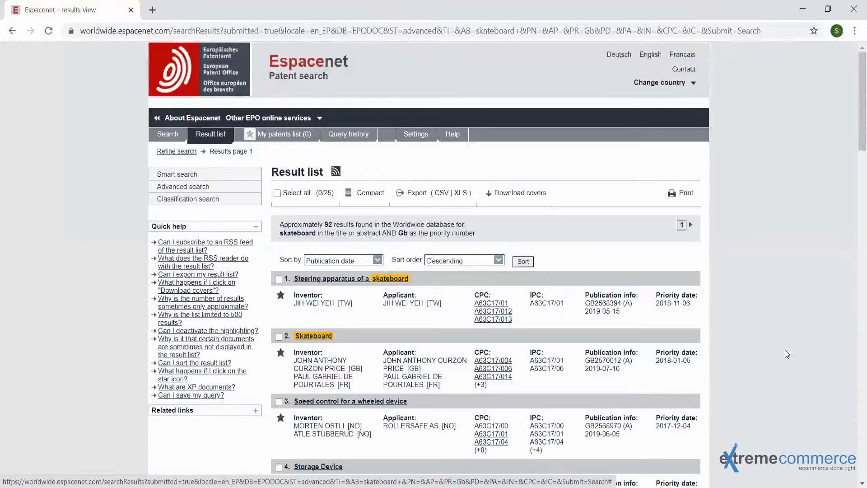
scroll(785, 350, down, 5)
scroll(785, 352, down, 6)
scroll(786, 352, up, 12)
- Refine the search by extending the priority number to "Gb 2015" and run it
click(174, 153)
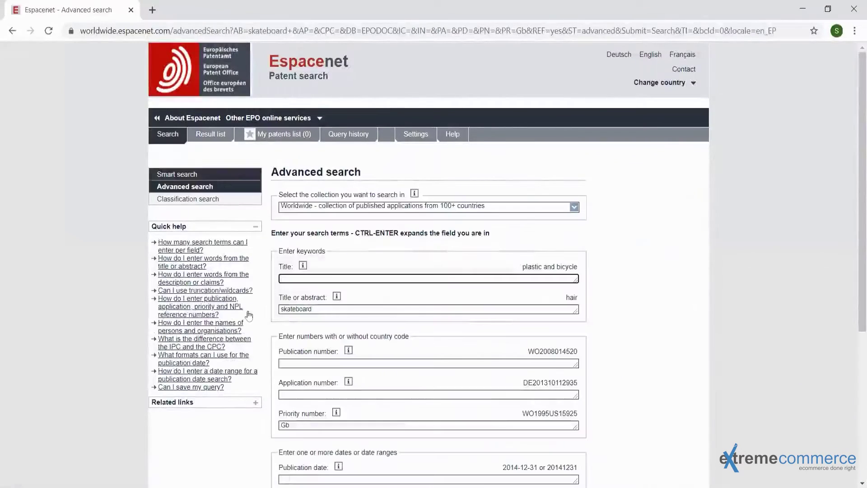
click(322, 424)
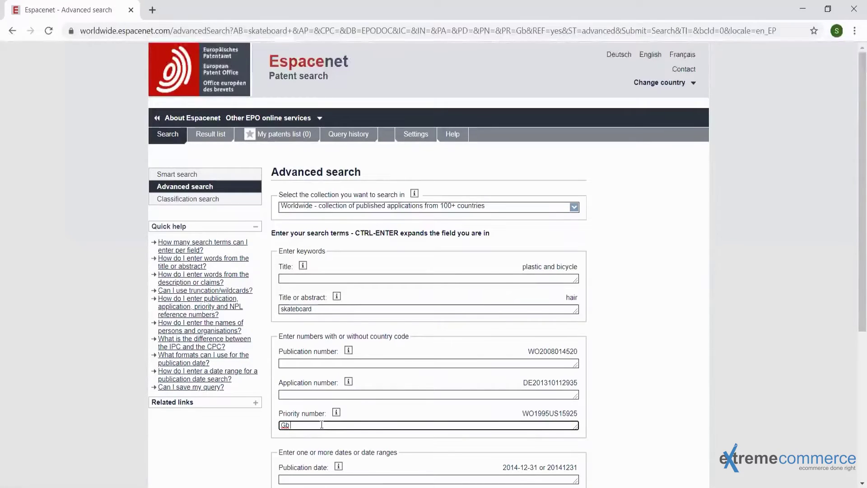
text(2015)
scroll(640, 385, down, 4)
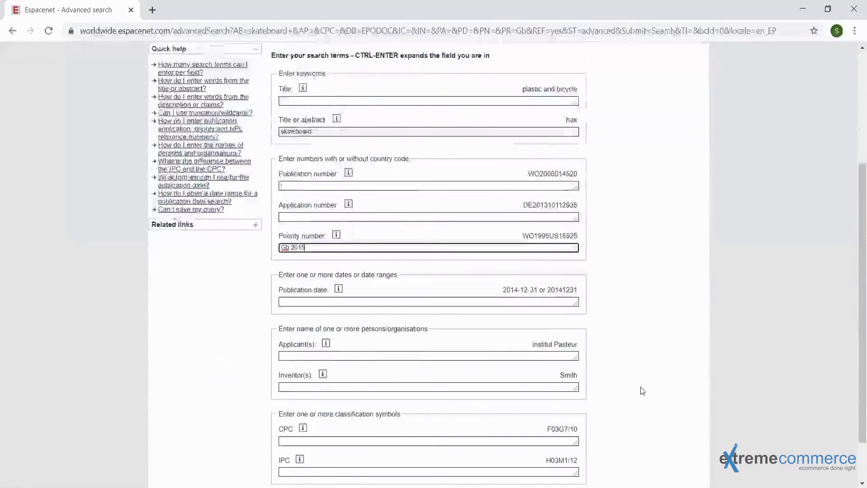
scroll(643, 390, down, 2)
click(563, 447)
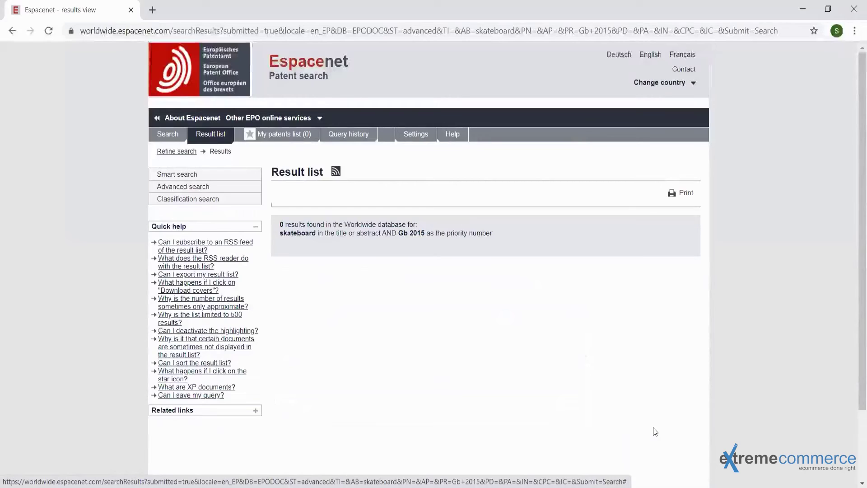
- Refine the search by changing the priority number to "Gb 2000", run it, and look through the listed patents
click(173, 151)
click(322, 425)
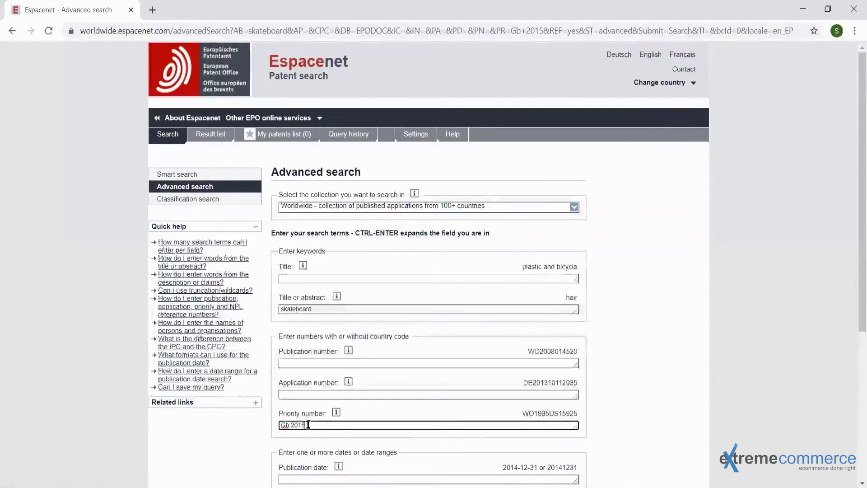
key(BackSpace)
text(00)
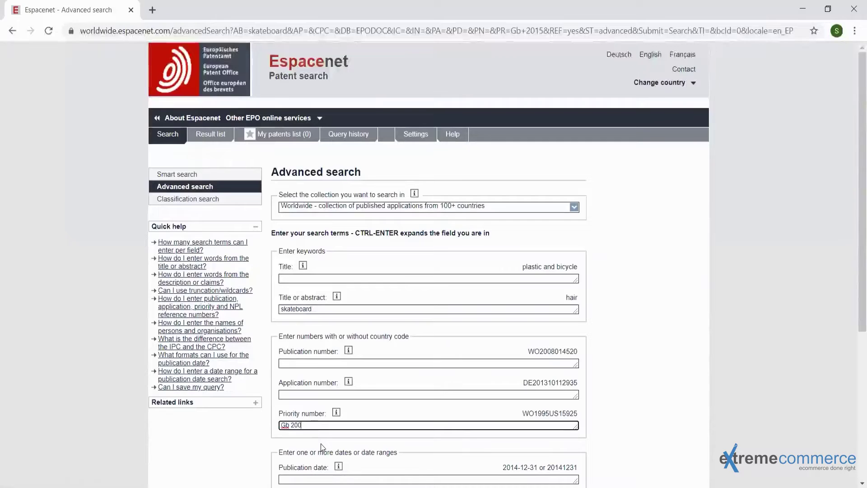
scroll(663, 408, down, 5)
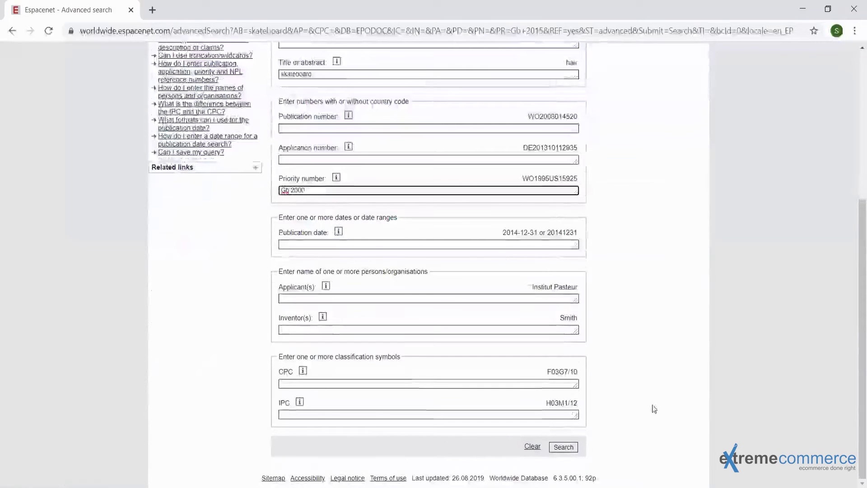
click(563, 447)
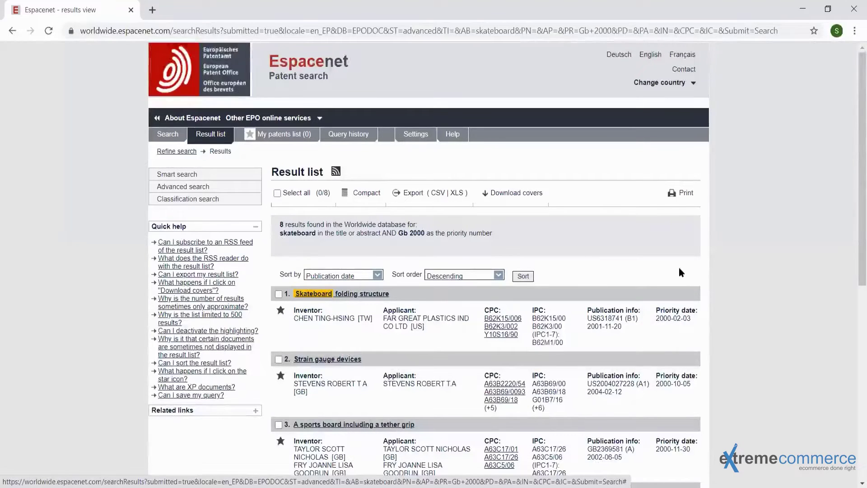
scroll(677, 271, down, 5)
scroll(673, 222, down, 3)
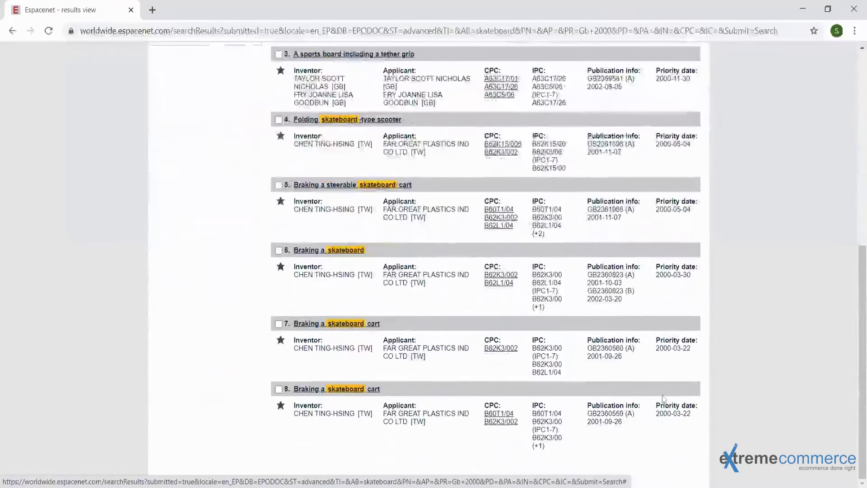
scroll(661, 176, up, 8)
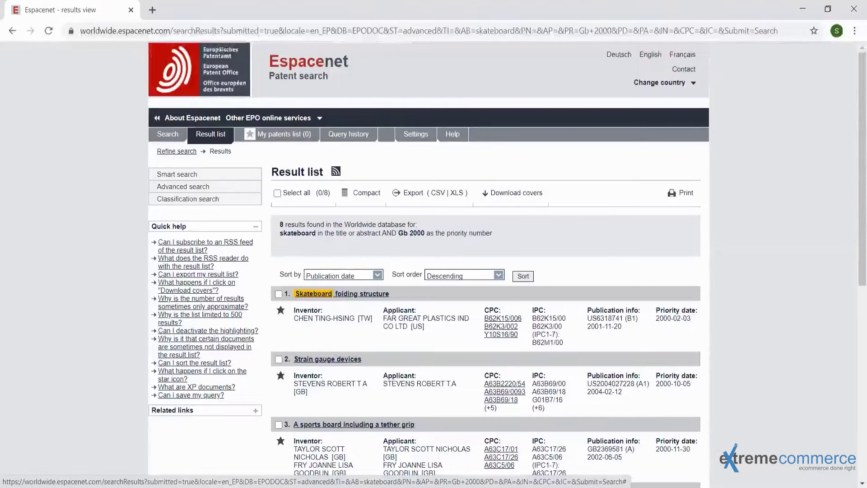
scroll(675, 467, down, 1)
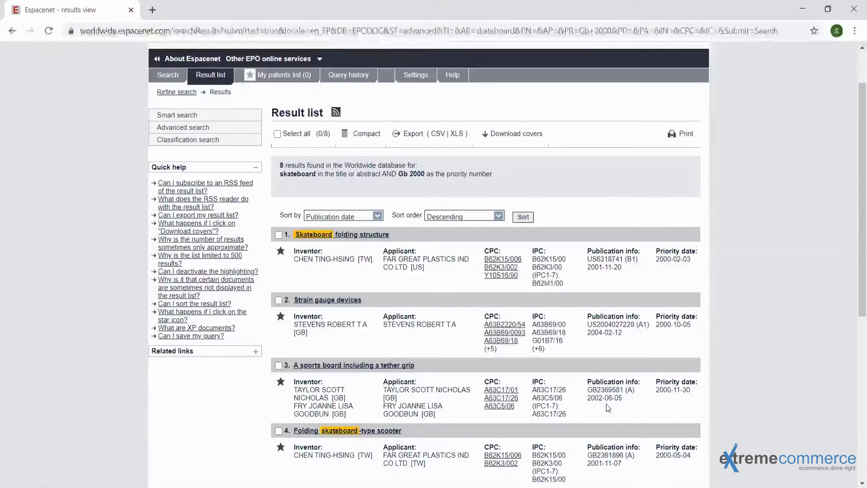
scroll(608, 407, down, 3)
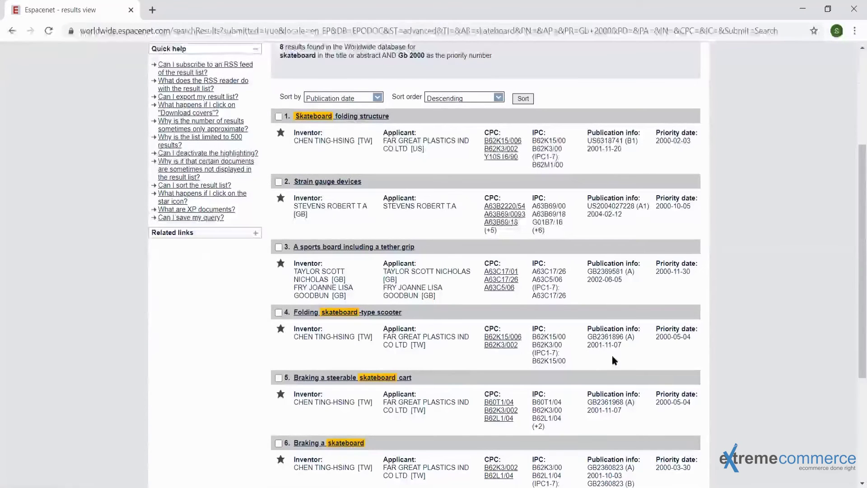
scroll(670, 352, up, 4)
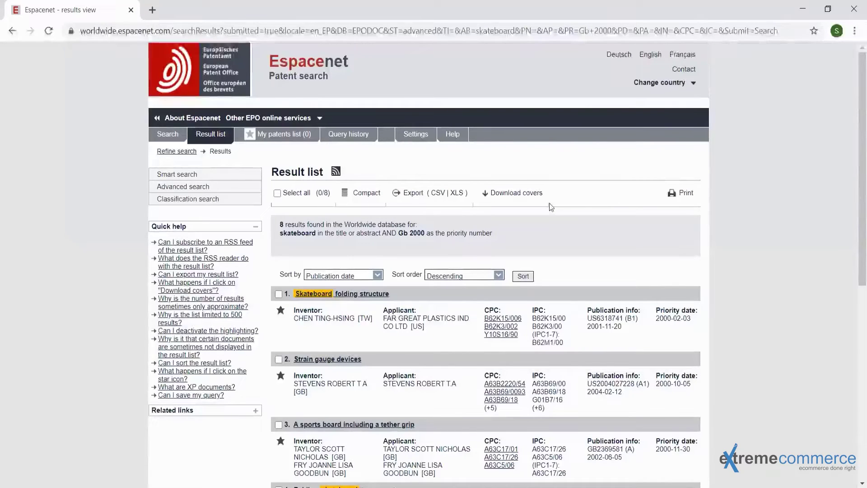
- Reopen the search for refinement and clear the priority number and the title or abstract keyword
click(163, 151)
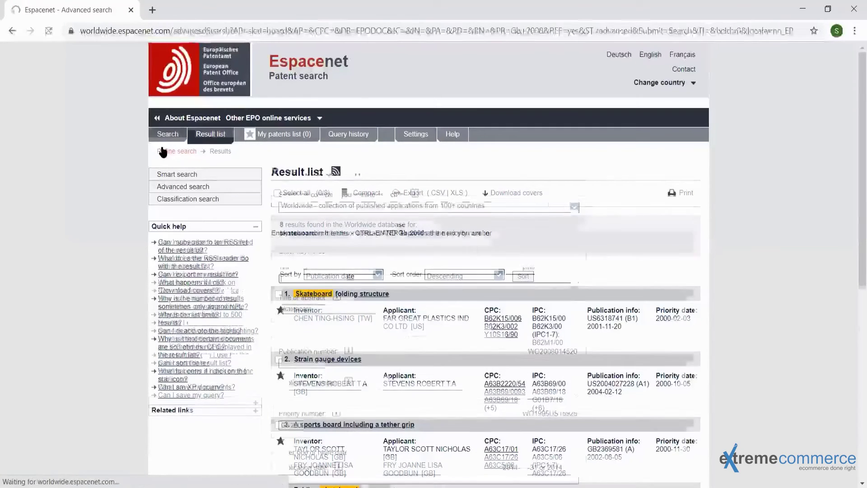
scroll(368, 332, down, 4)
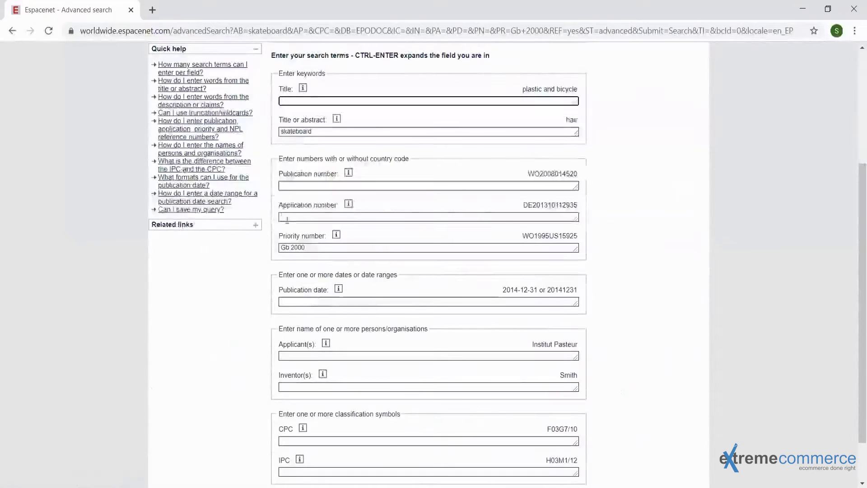
key(Tab)
key(Tab)
key(Tab)
key(Tab)
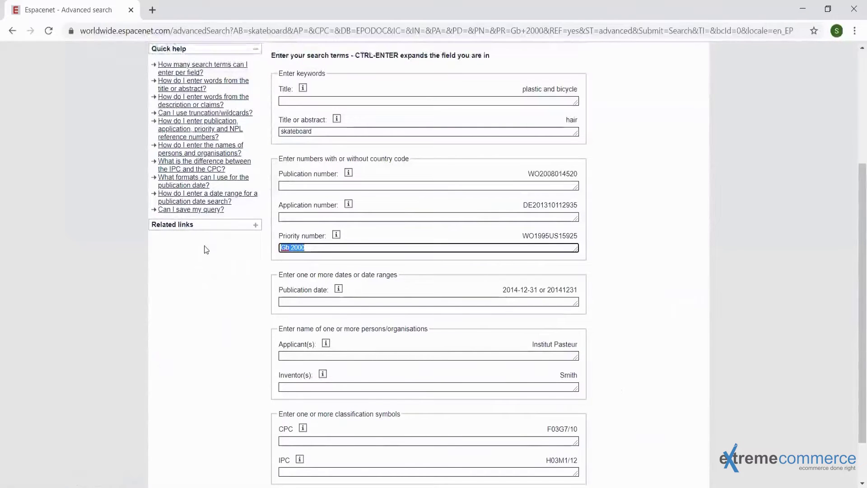
key(BackSpace)
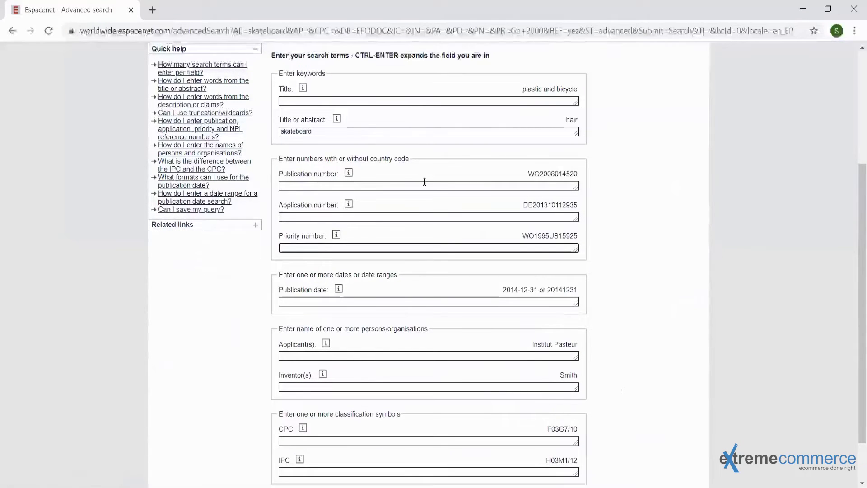
key(shift+Tab)
key(shift+Tab)
key(shift+Tab)
mouse_move(225, 135)
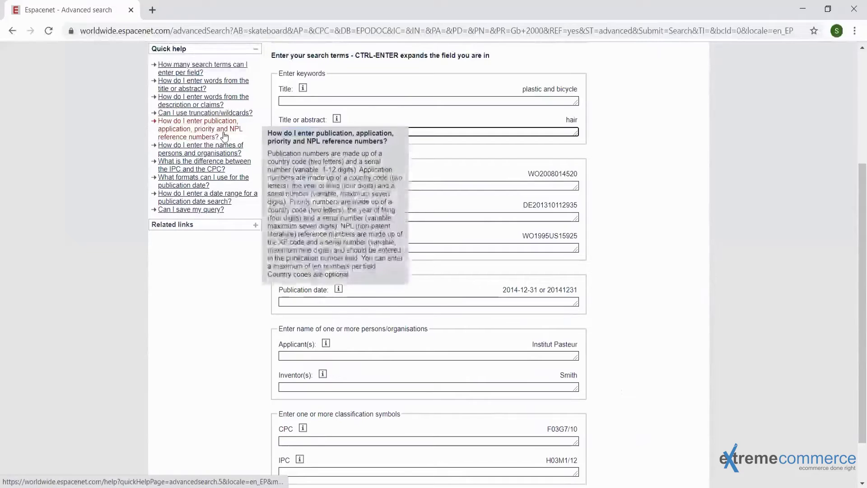
- Search for patents with "Amazon" as the applicant and look through the results
scroll(640, 386, down, 1)
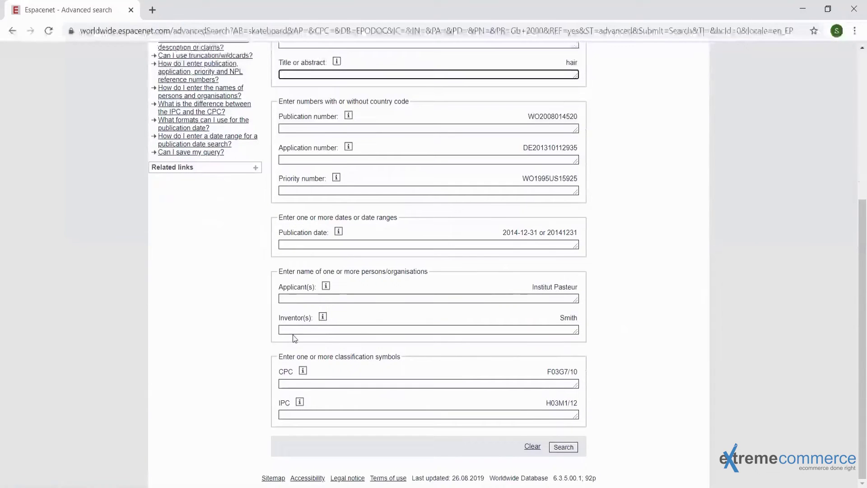
click(296, 298)
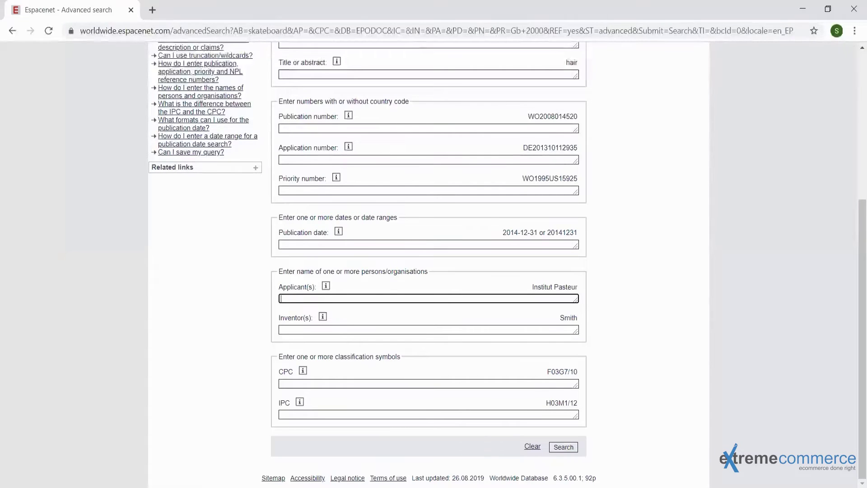
text(Amazon)
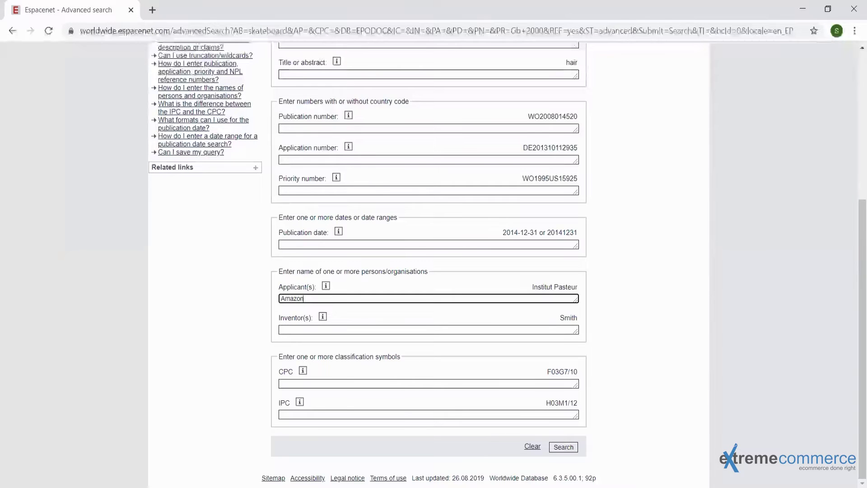
click(578, 451)
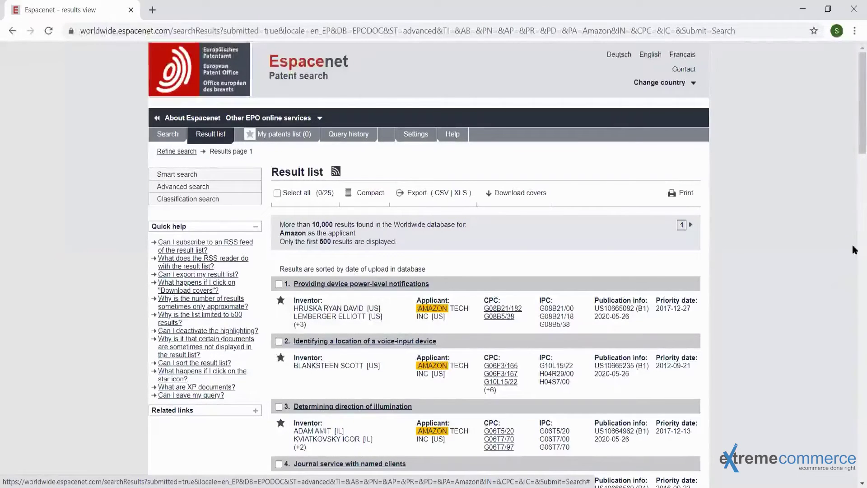
scroll(728, 252, down, 9)
scroll(729, 253, down, 20)
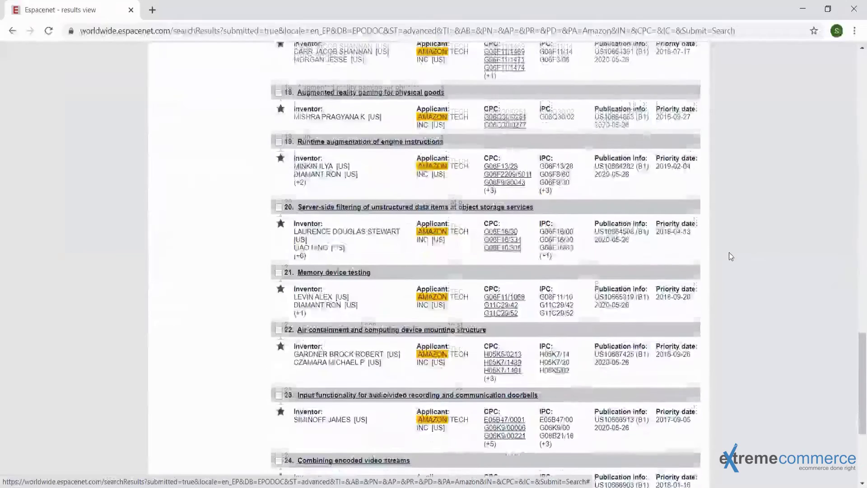
scroll(728, 256, up, 20)
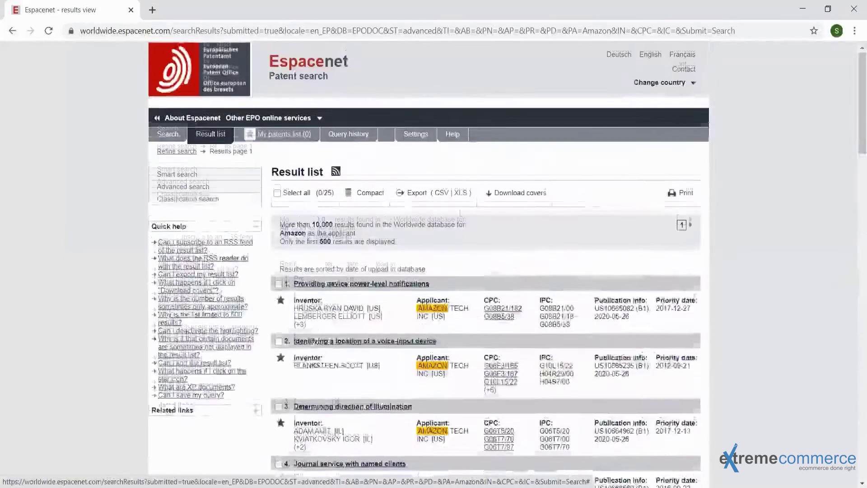
- Refine the applicant search by adding "purchase" as the title or abstract keyword and run it
click(172, 153)
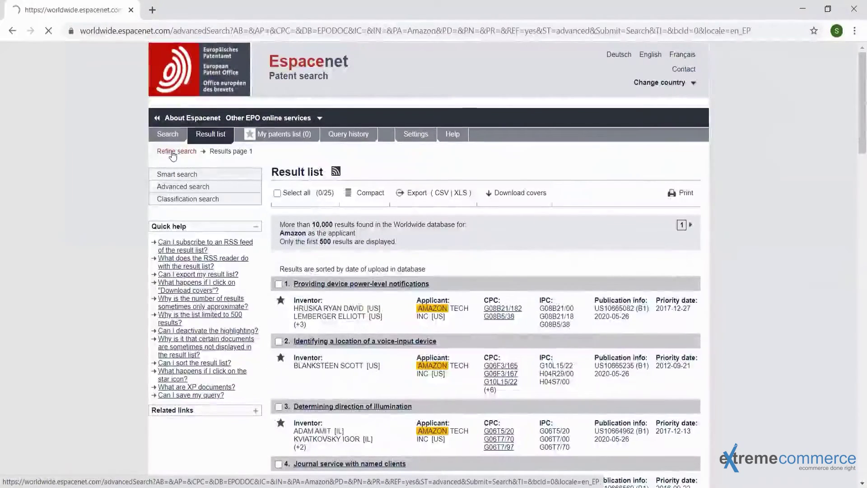
click(302, 309)
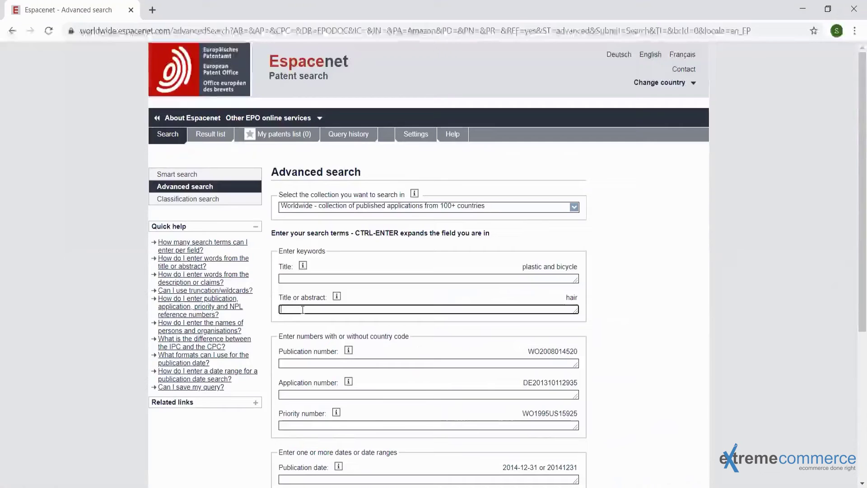
text(purchase)
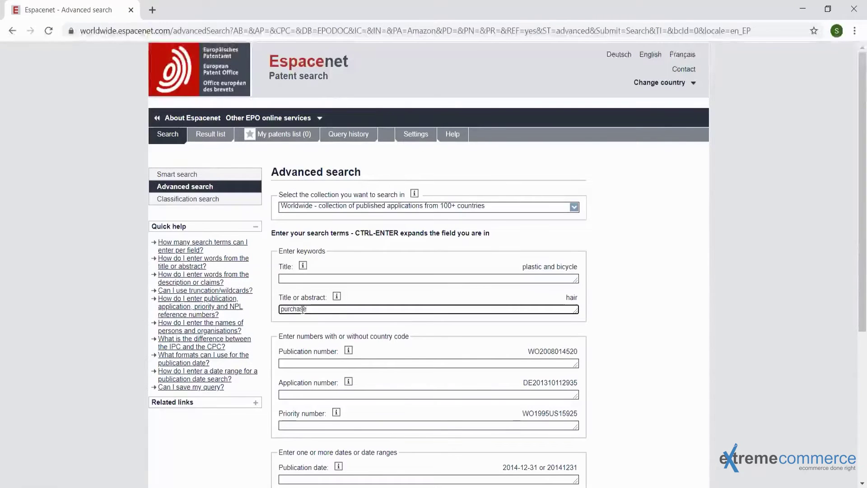
scroll(521, 331, down, 5)
click(563, 447)
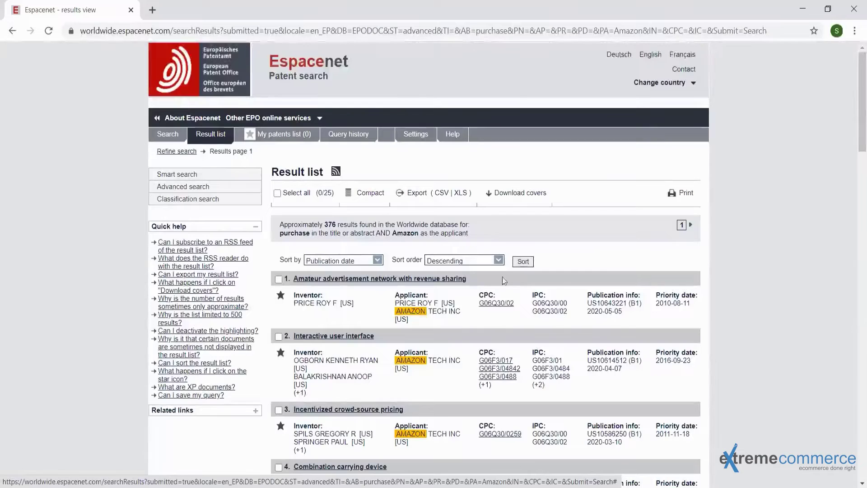
- Reopen the search for refinement and clear the title or abstract keyword and the applicant
click(167, 150)
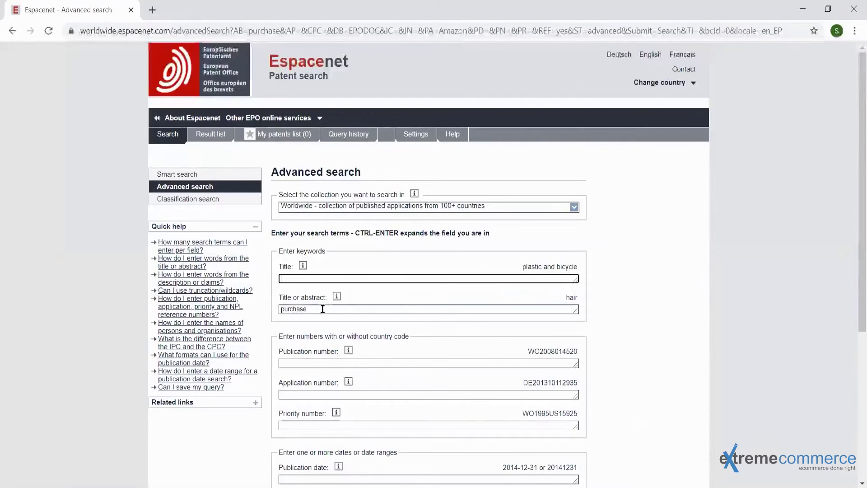
key(Tab)
mouse_move(250, 308)
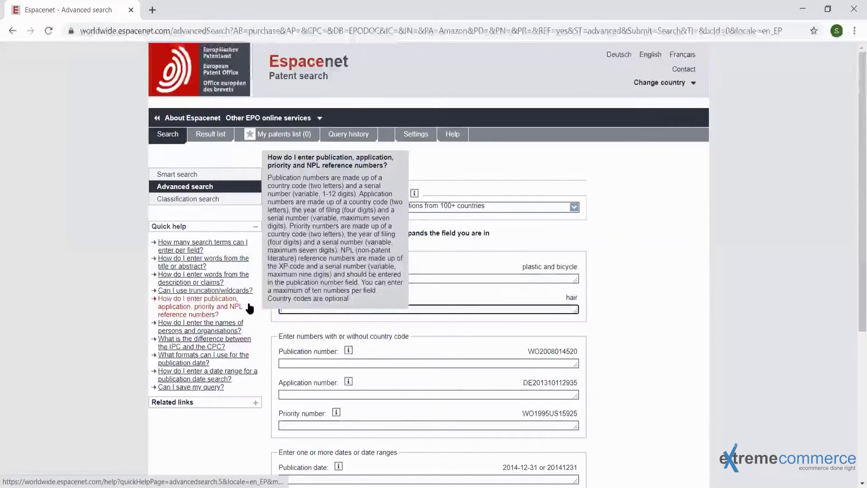
scroll(440, 346, down, 2)
drag(368, 414, 195, 400)
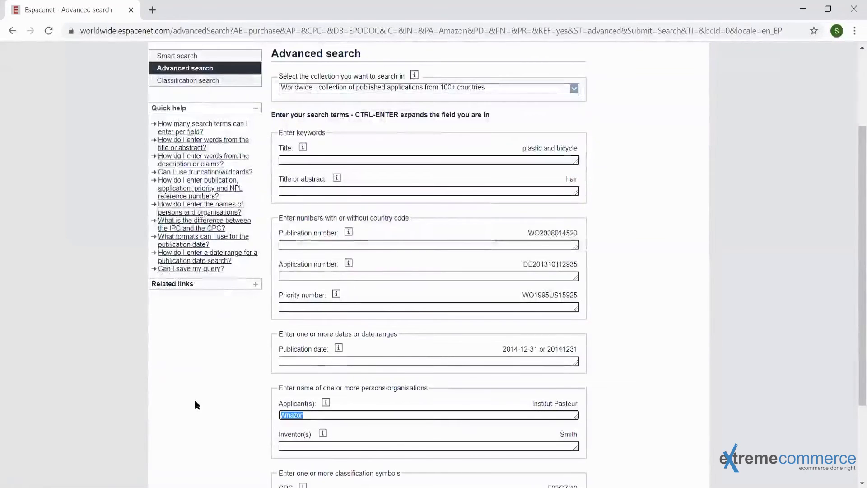
key(BackSpace)
- Enter "Jeffrey P. Bezos" as the inventor and run the search
click(289, 445)
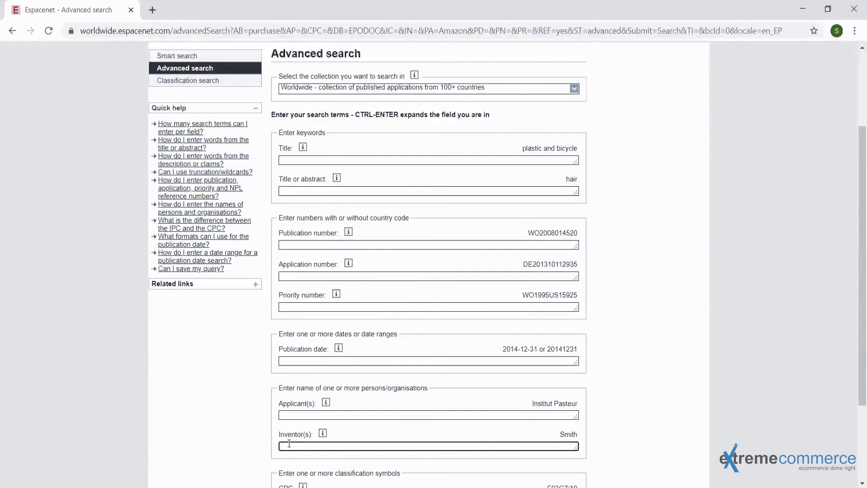
text(jeff)
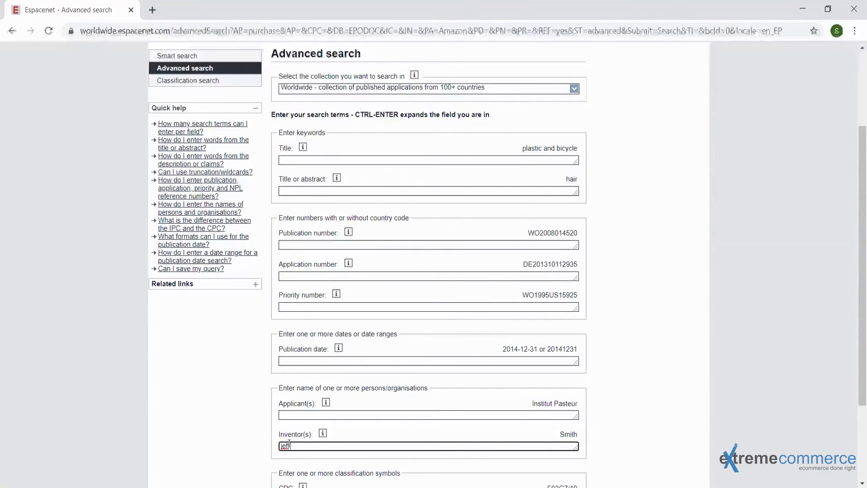
key(alt+Tab)
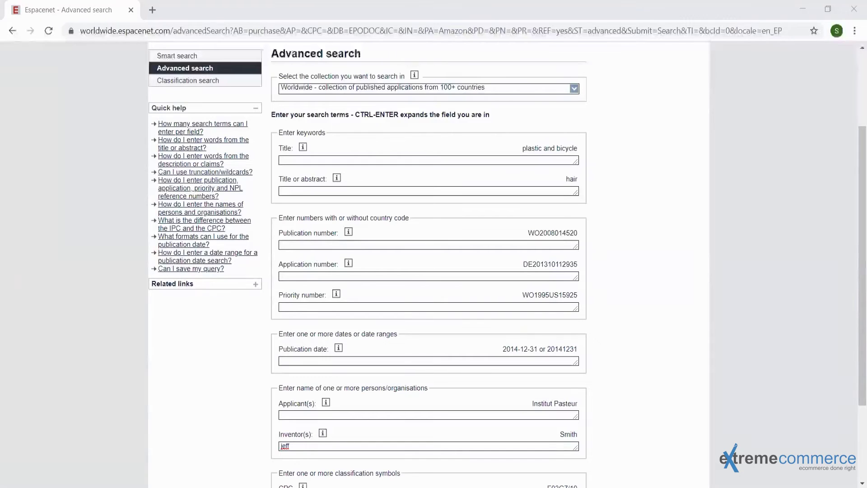
drag(314, 445, 253, 429)
text(Jeffrey P. Bezos)
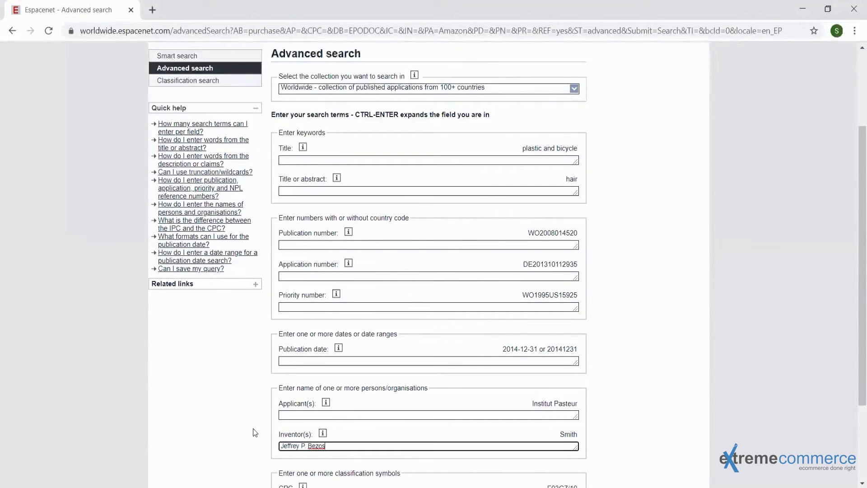
scroll(658, 421, down, 3)
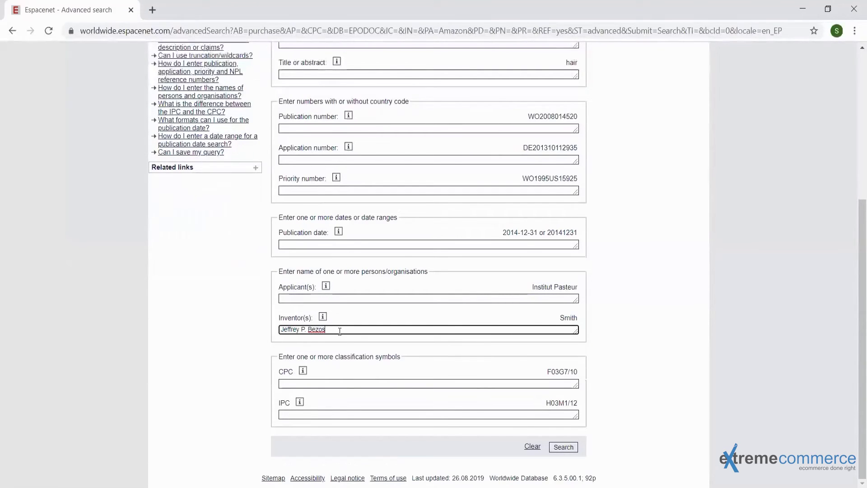
click(571, 448)
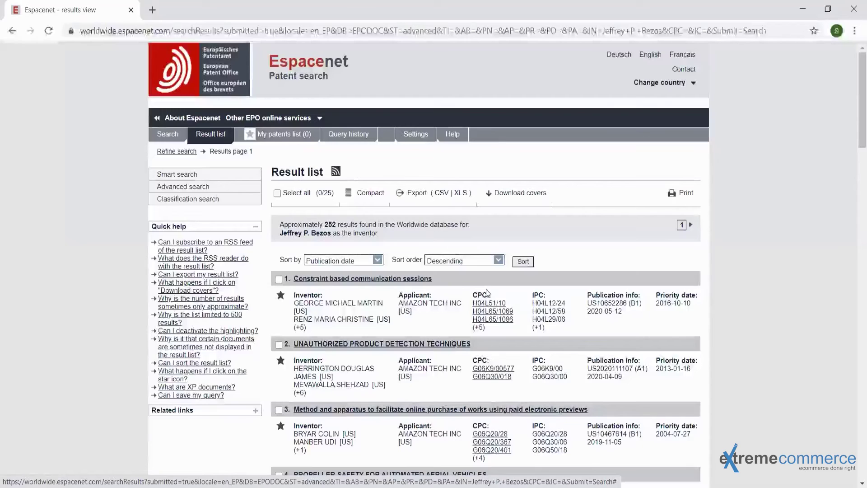
- Search Google for "cpc classification" in a new browser tab
click(152, 11)
text(cpc)
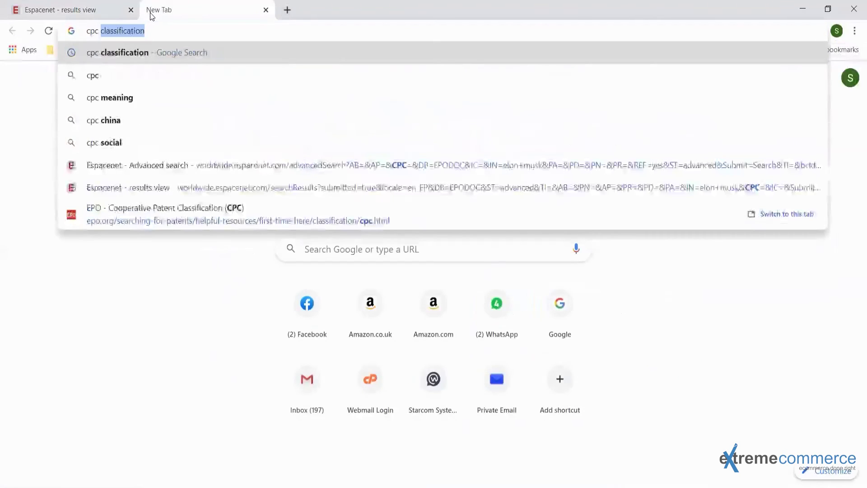
key(Return)
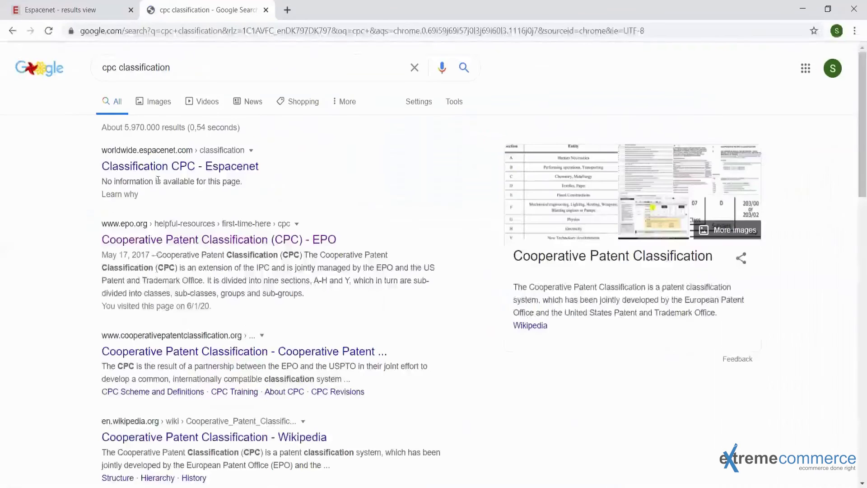
- Open the EPO's Cooperative Patent Classification page from the Google results and review the nine CPC sections
click(156, 240)
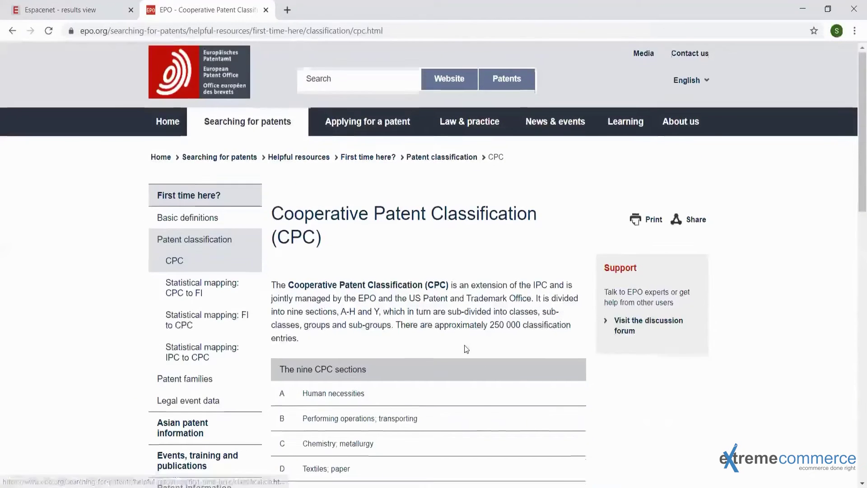
scroll(468, 347, down, 4)
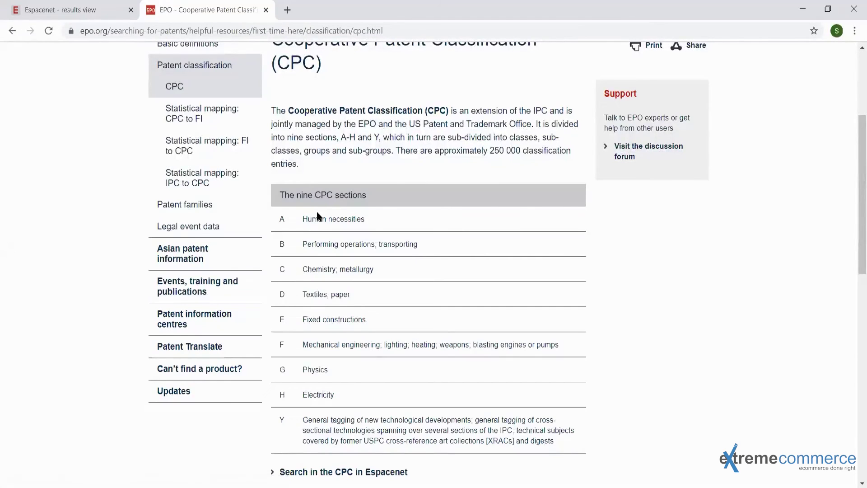
- Return to the Espacenet results, reopen the search for refinement and clear the inventor
click(48, 6)
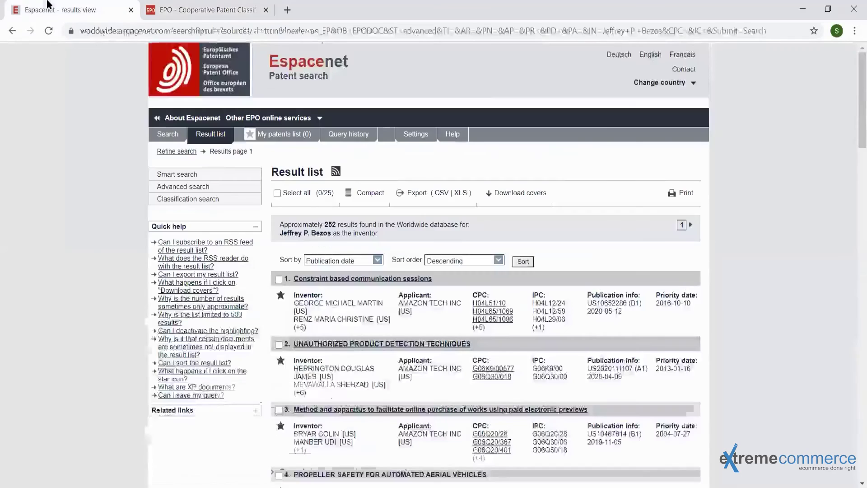
click(177, 151)
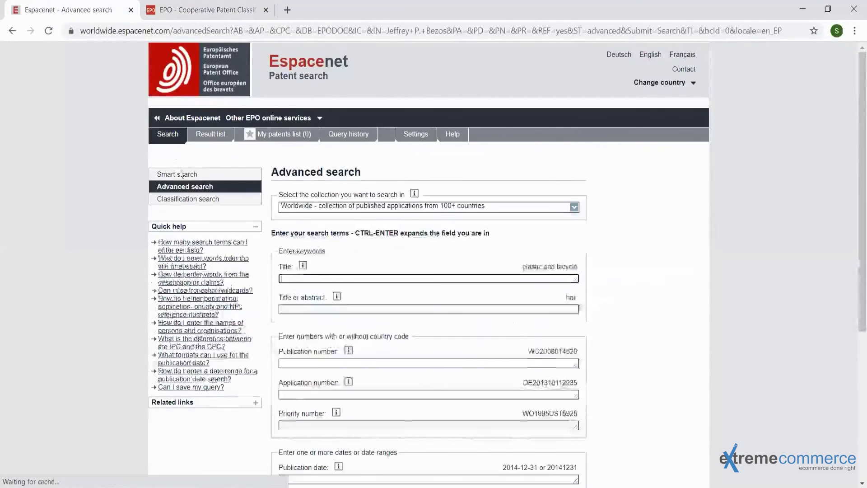
scroll(353, 333, down, 5)
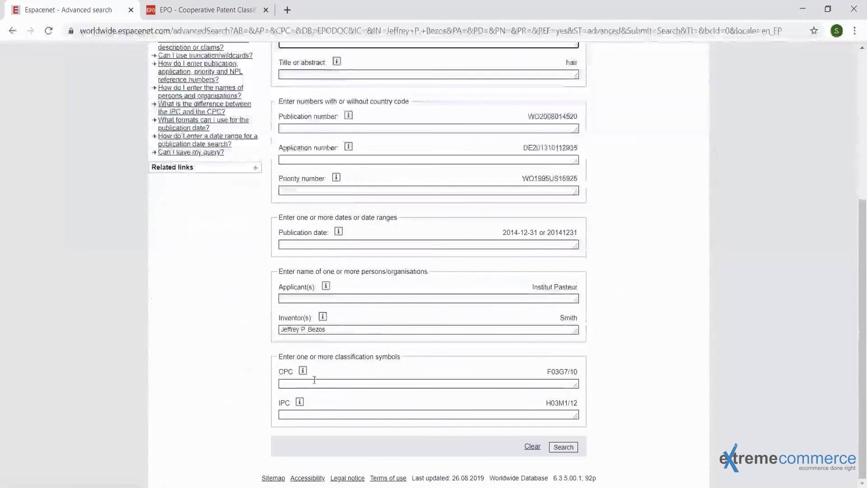
triple_click(353, 334)
key(BackSpace)
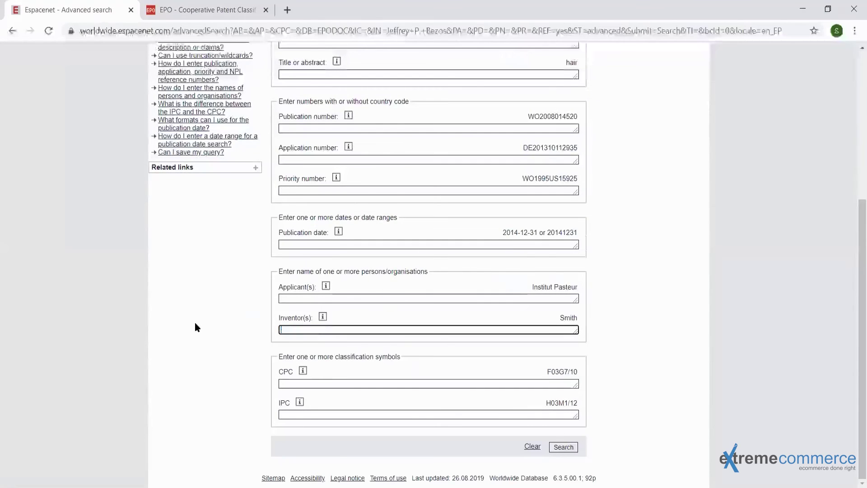
- Enter "toilet brush" as the title or abstract keyword and run the search
scroll(194, 321, up, 5)
click(306, 311)
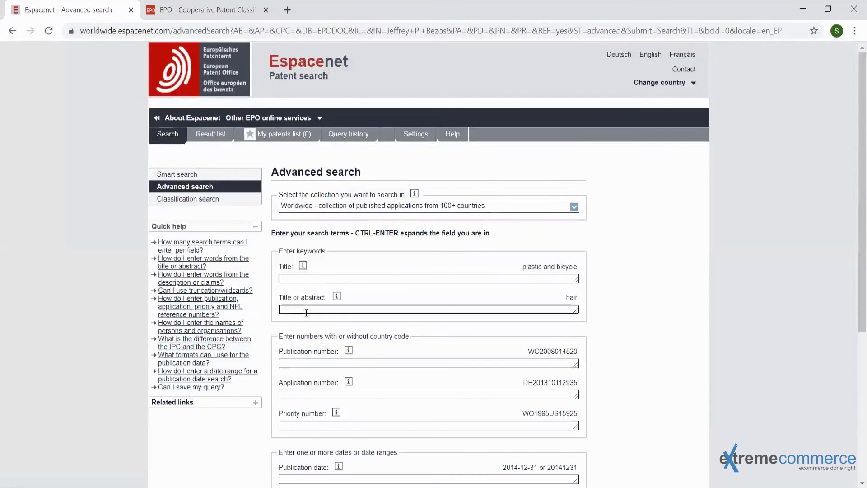
text(toilet brush)
key(Return)
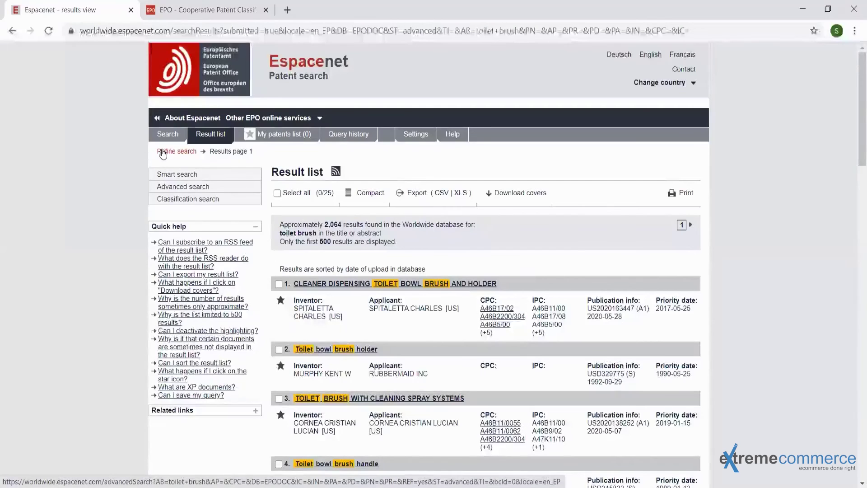
- Refine the toilet brush search with CPC symbol A, run it and look through the first results
click(164, 152)
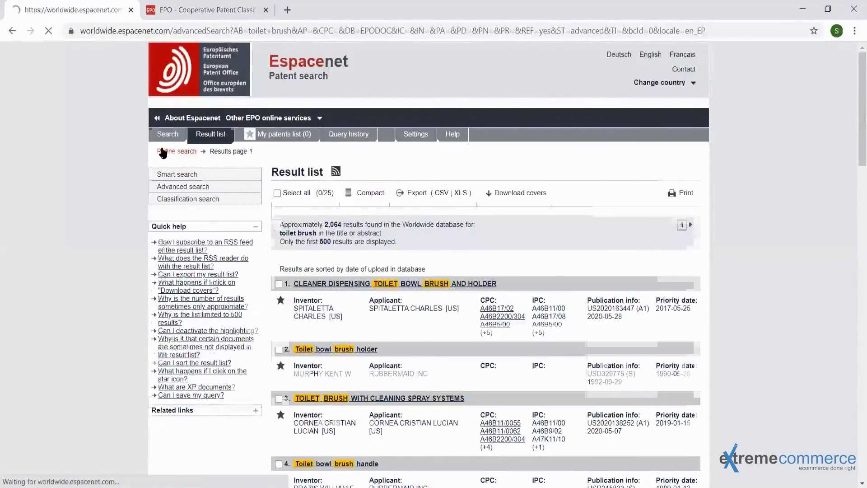
scroll(346, 296, down, 5)
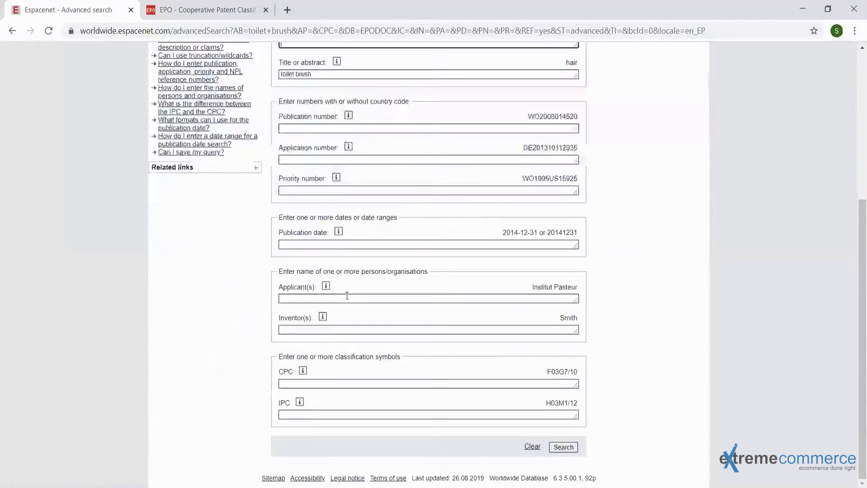
click(332, 381)
text(A)
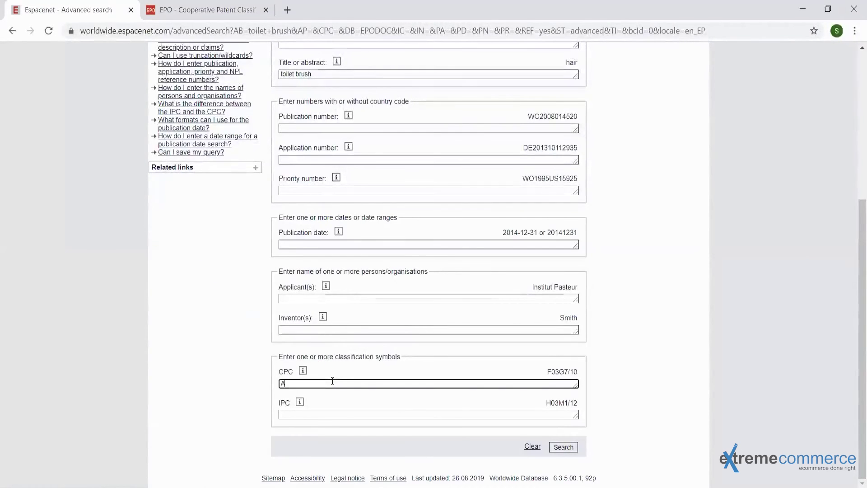
click(561, 446)
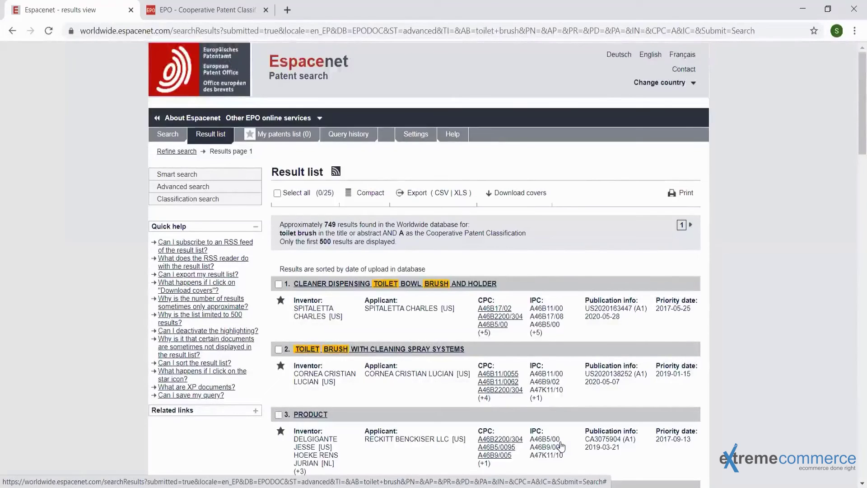
scroll(561, 446, down, 3)
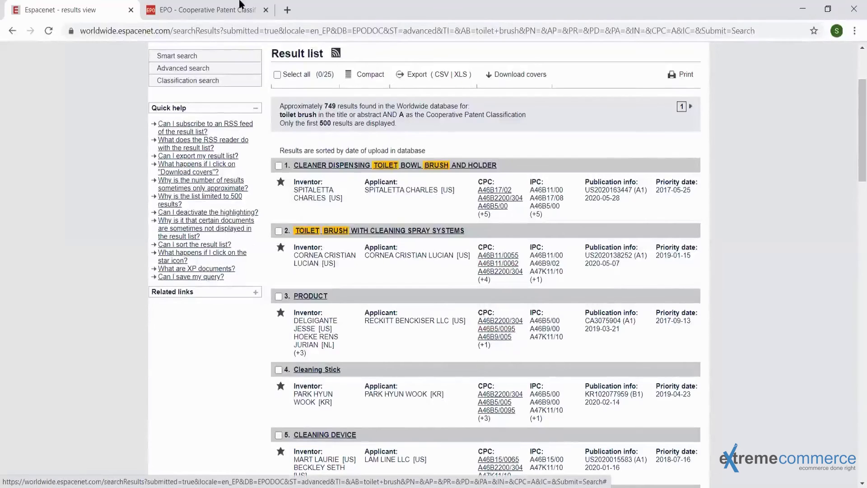
- Switch to the EPO's CPC page and examine the section list and the links for searching the CPC
click(171, 10)
scroll(396, 314, down, 6)
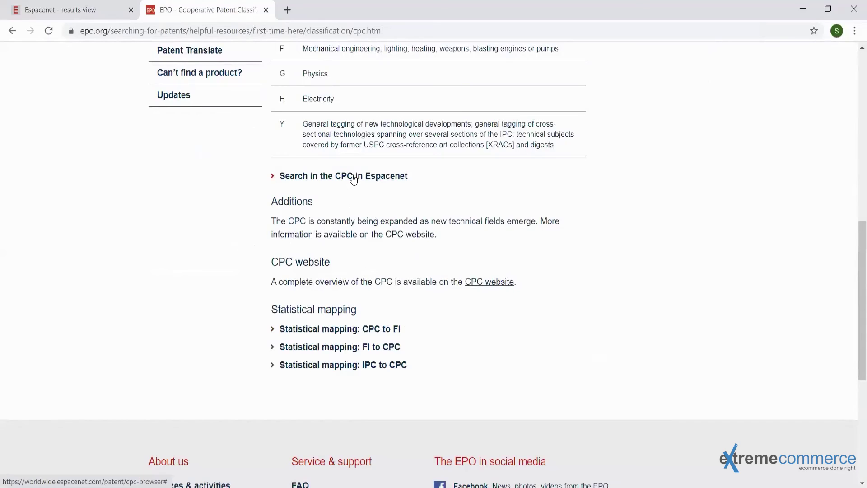
scroll(353, 178, up, 4)
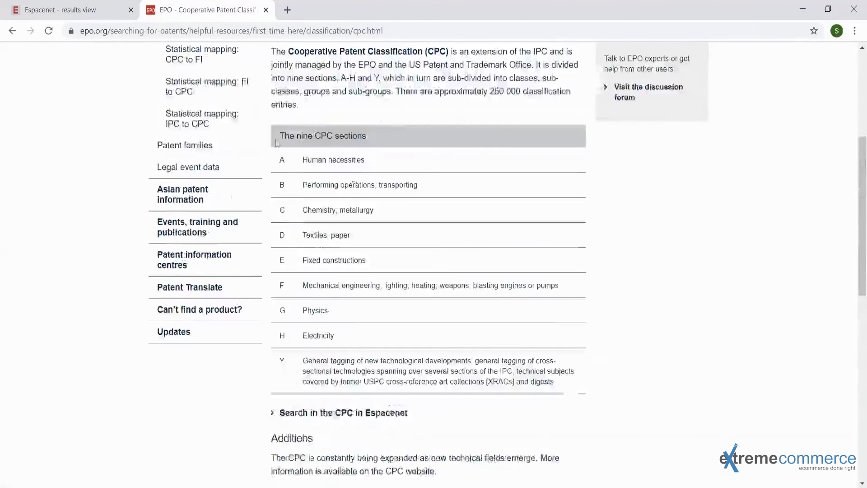
- Back in Espacenet, refine the toilet brush search by setting the CPC symbol to A46 and run it
click(95, 10)
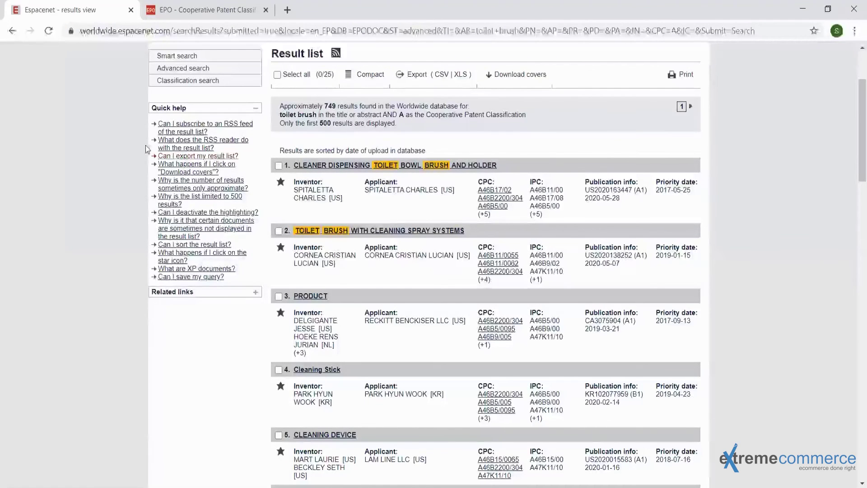
scroll(184, 153, up, 3)
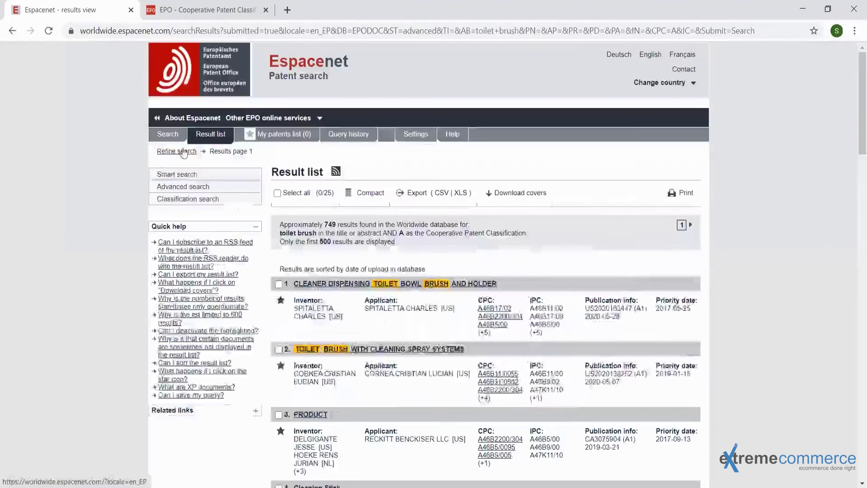
click(184, 153)
scroll(499, 435, down, 5)
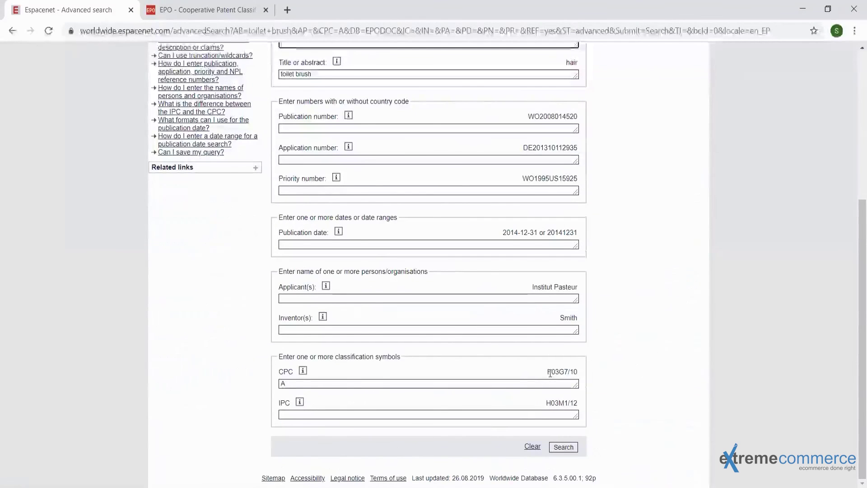
click(374, 382)
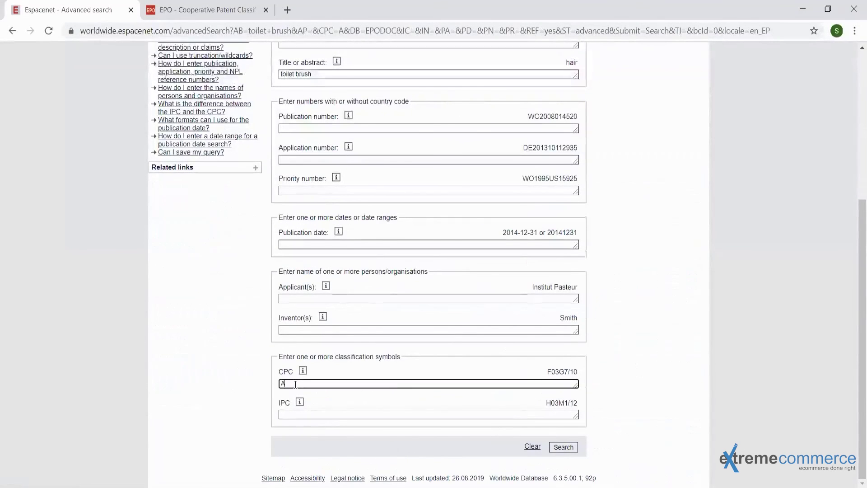
text(46)
click(564, 448)
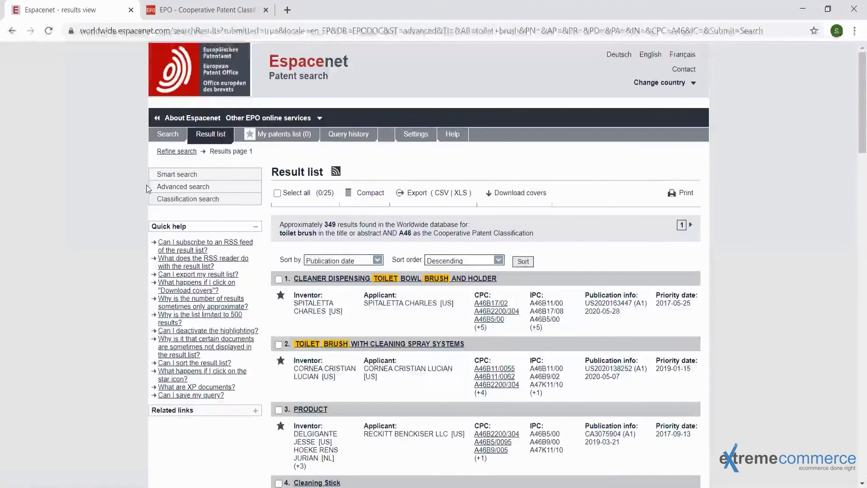
- Reopen the A46 search for refinement and review the advanced search fields from keywords to classification symbols
click(164, 153)
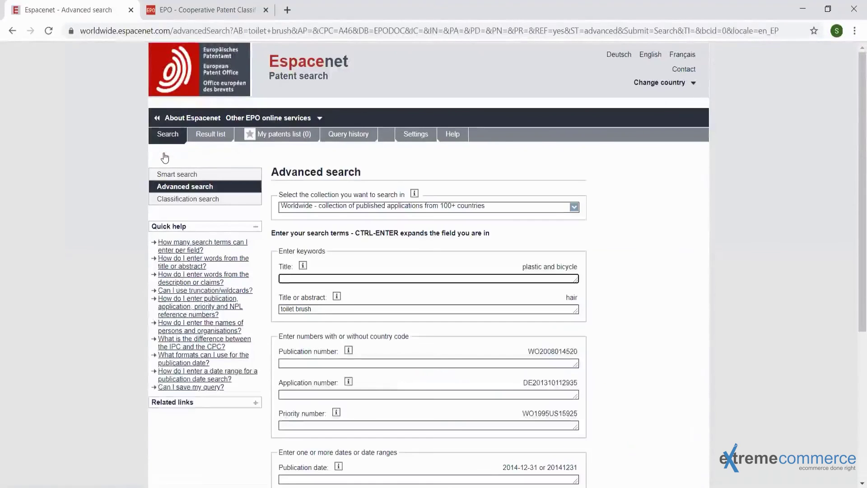
scroll(640, 230, down, 1)
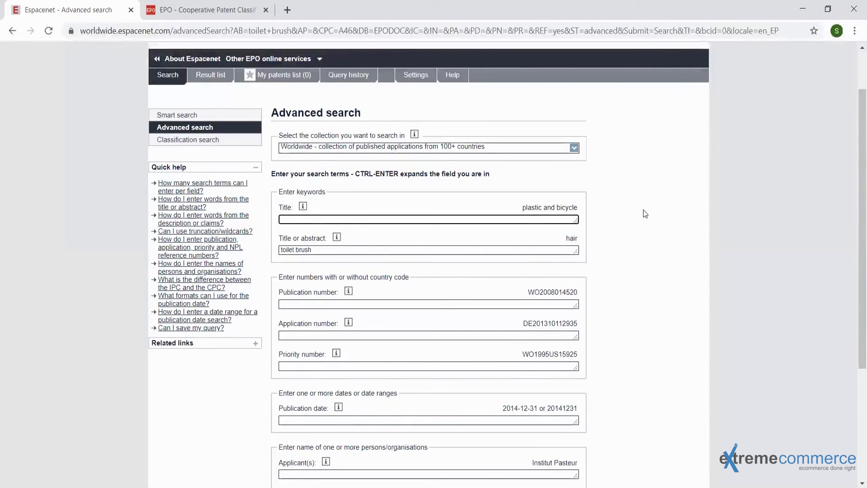
scroll(645, 213, down, 3)
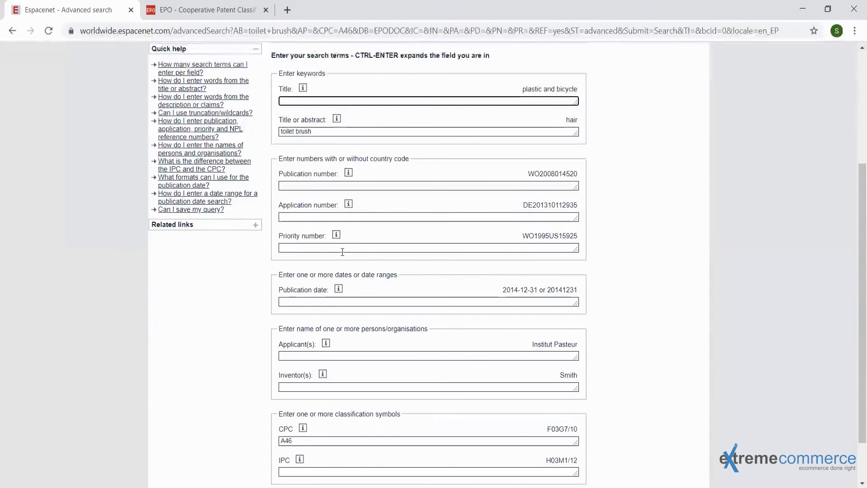
scroll(339, 248, down, 2)
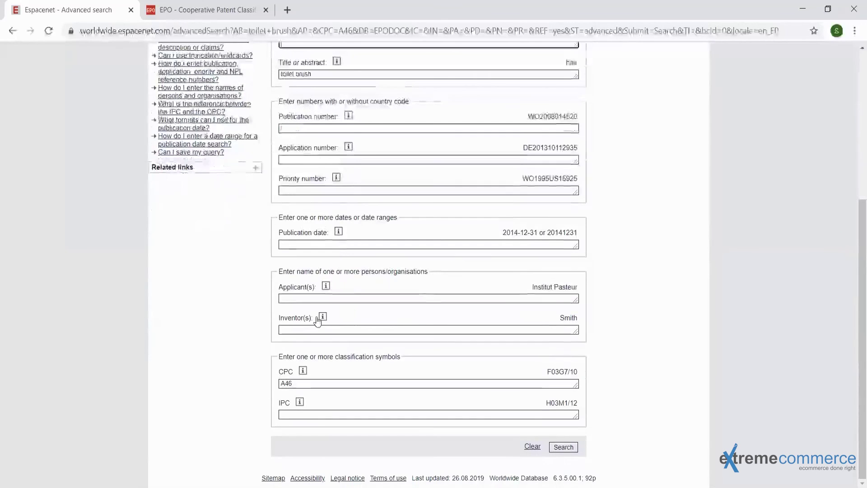